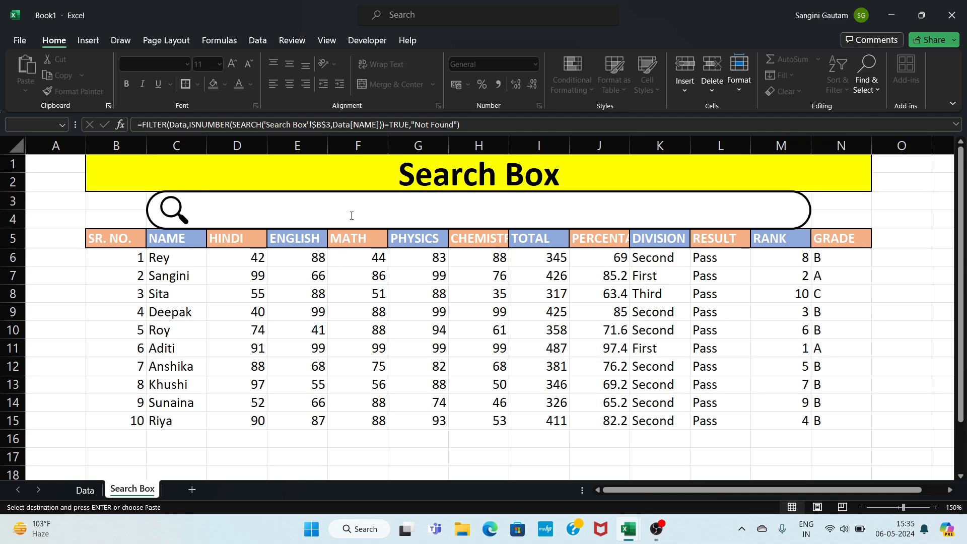
Step: Look up the second student in the finished search box by a partial first name, and clear the entry
type("SAngin")
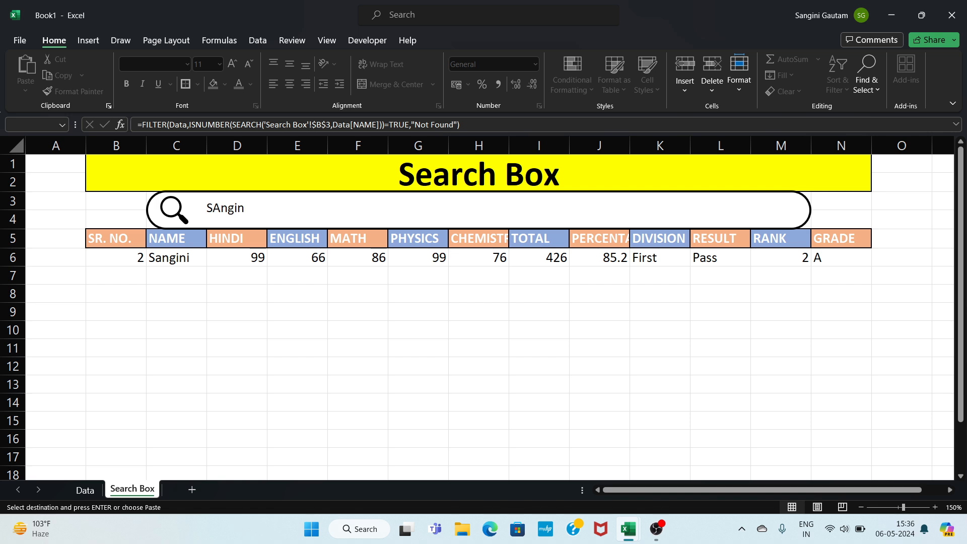
key("BackSpace")
key("BackSpace")
key("BackSpace")
key("BackSpace")
key("BackSpace")
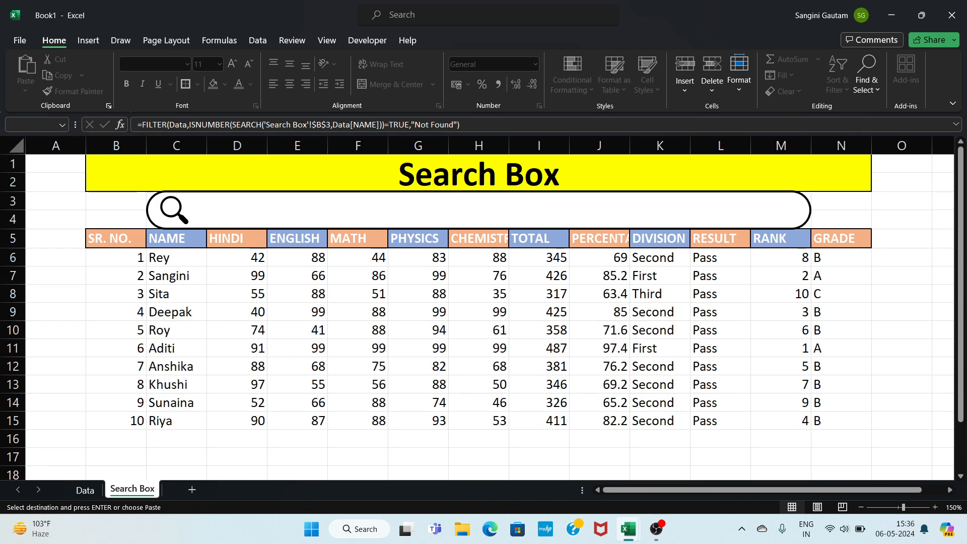
Step: Look up the third student in the finished search box by first name, and clear the entry
type("Sita")
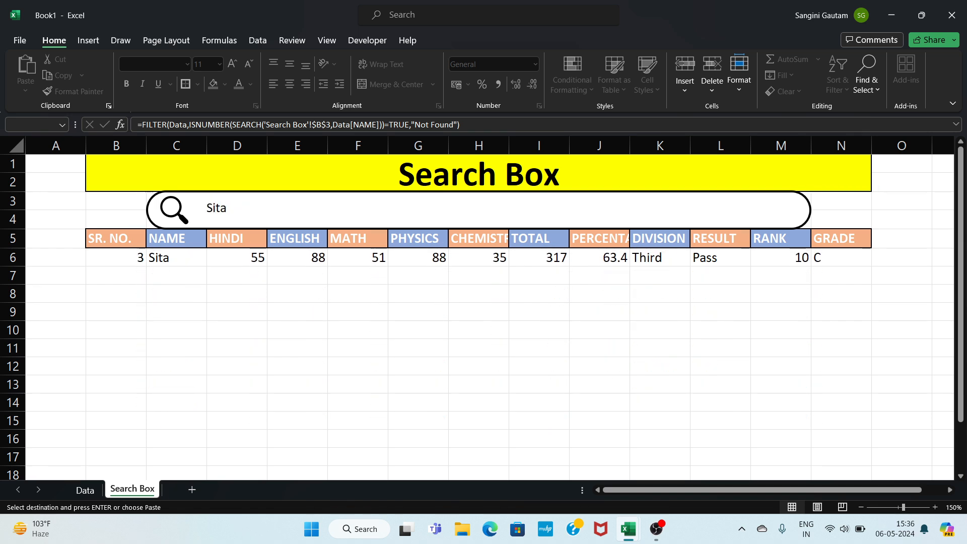
key("BackSpace")
key("BackSpace")
key("BackSpace")
key("BackSpace")
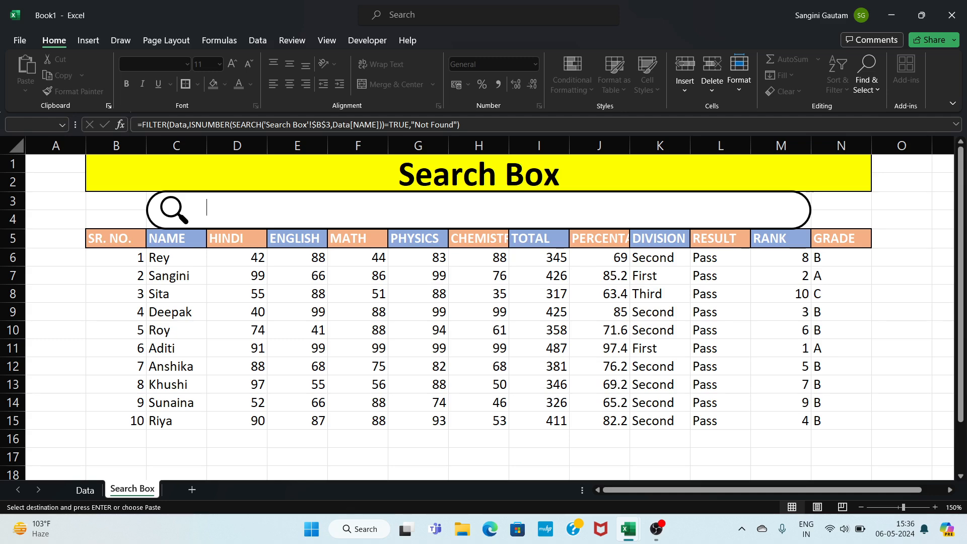
Step: Switch to the Book2 workbook and paste the copied marksheet table at cell A1 of Sheet1
mouse_move(628, 529)
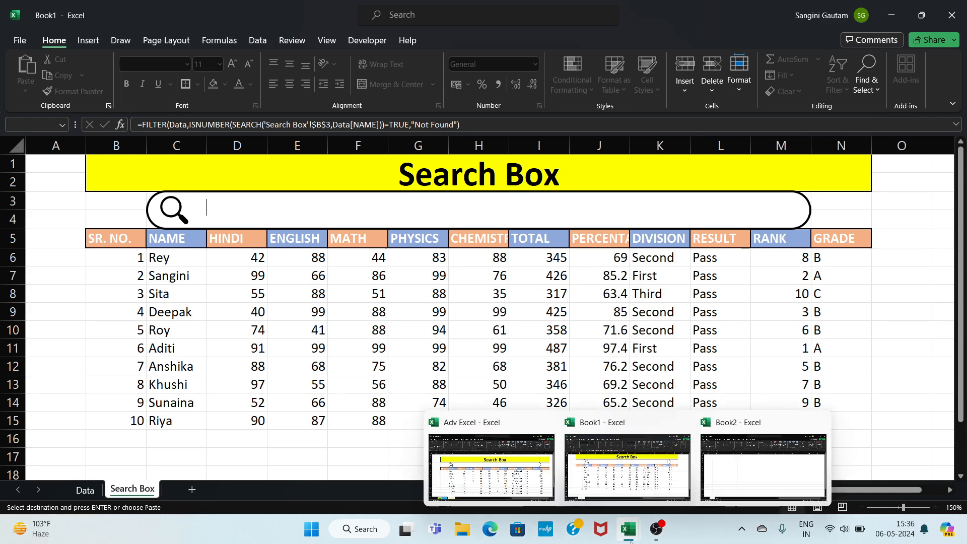
left_click(759, 459)
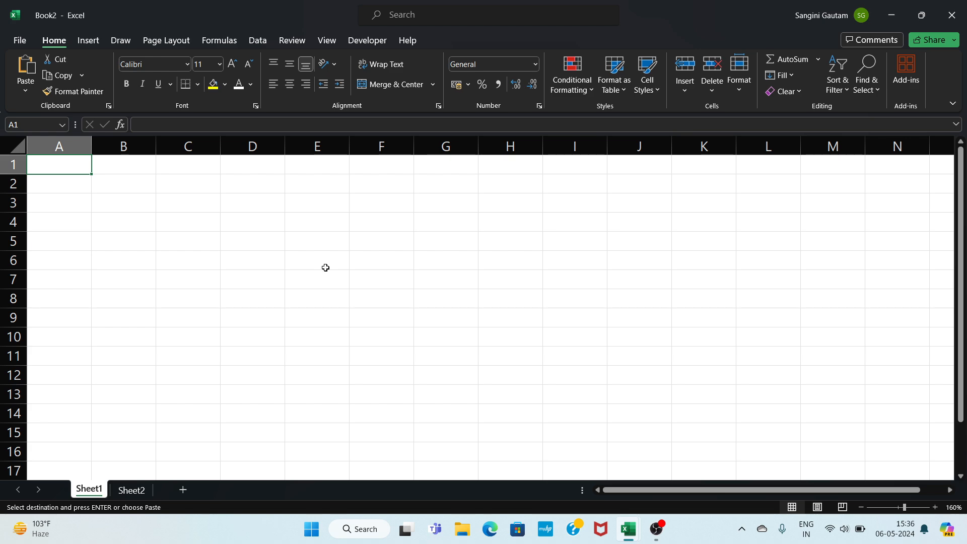
key("ctrl+v")
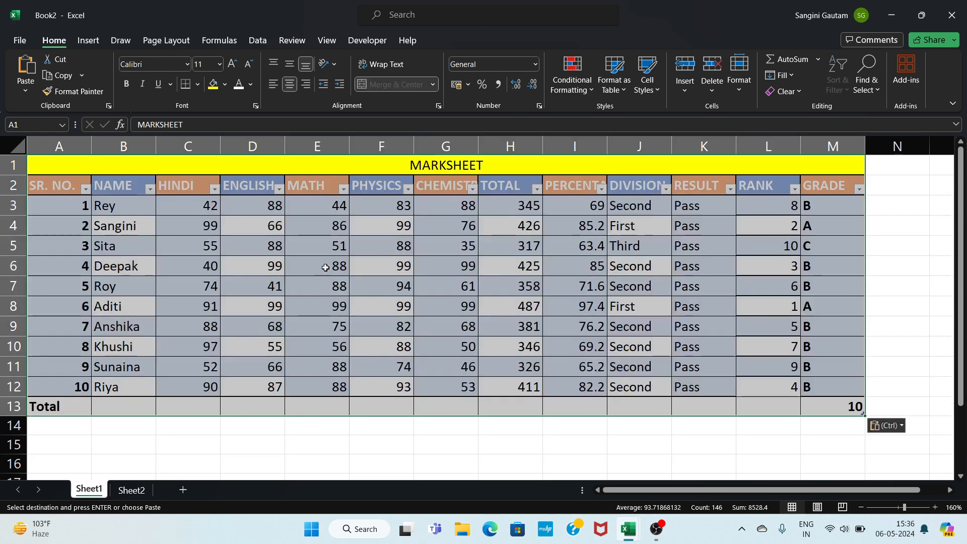
left_click(479, 303)
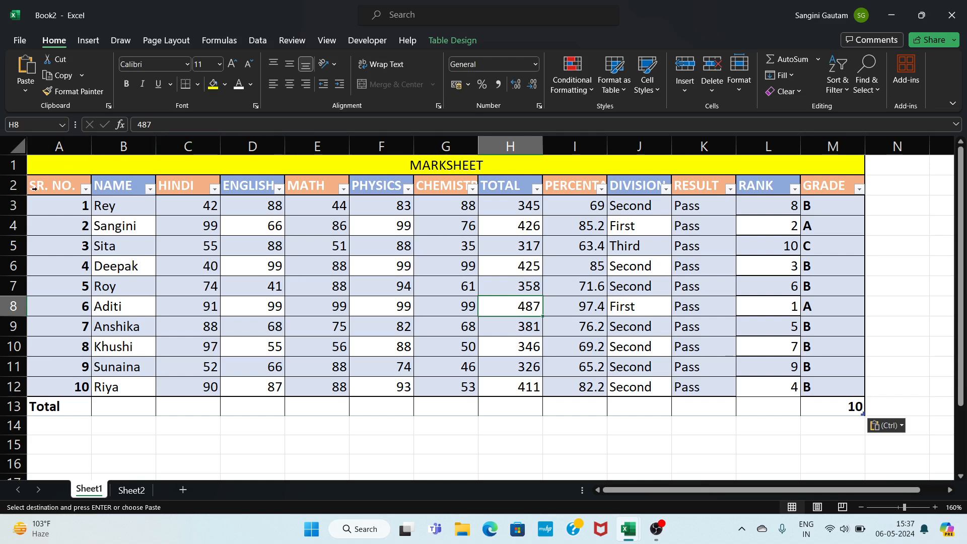
Step: Check the marksheet table's extent A2:M13 and its table name in the table design settings
left_click_drag(44, 185, 678, 319)
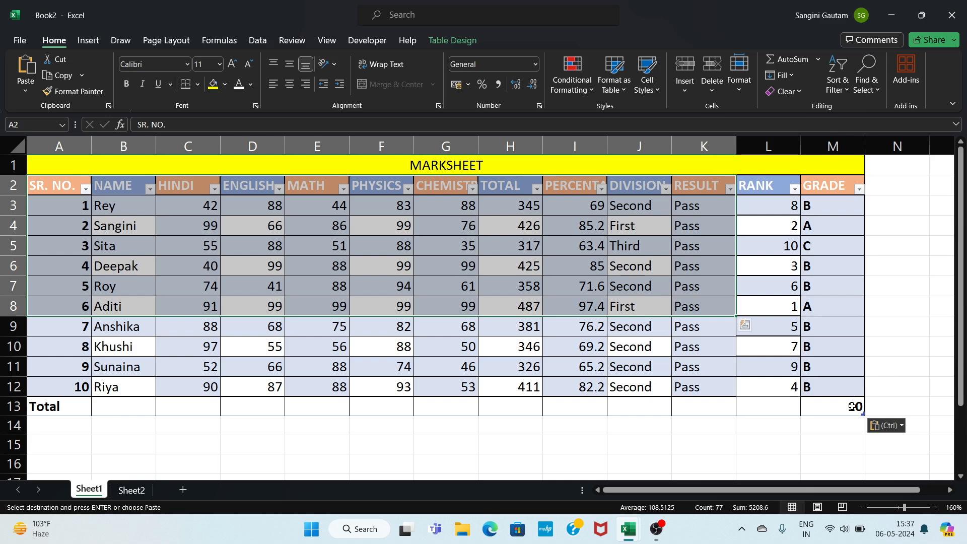
left_click_drag(853, 406, 70, 192)
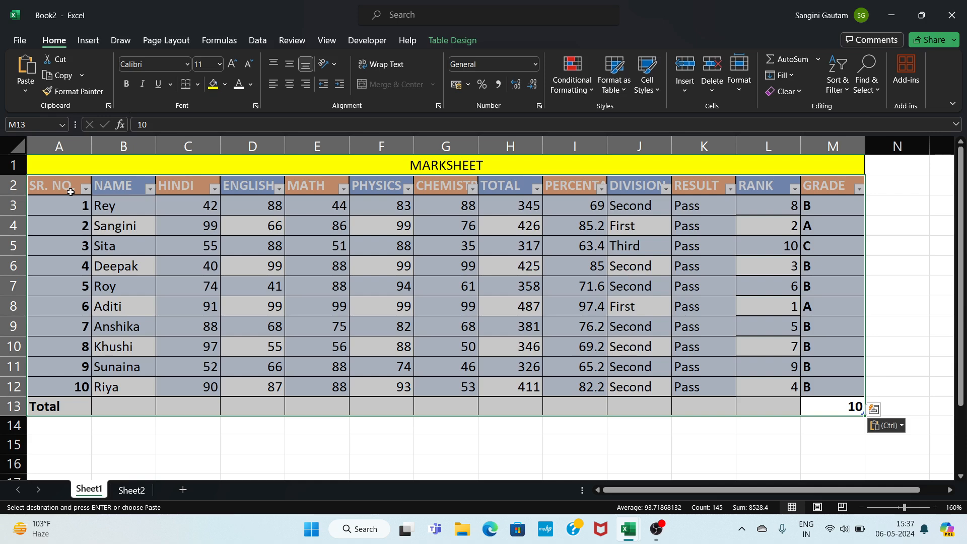
left_click(71, 192)
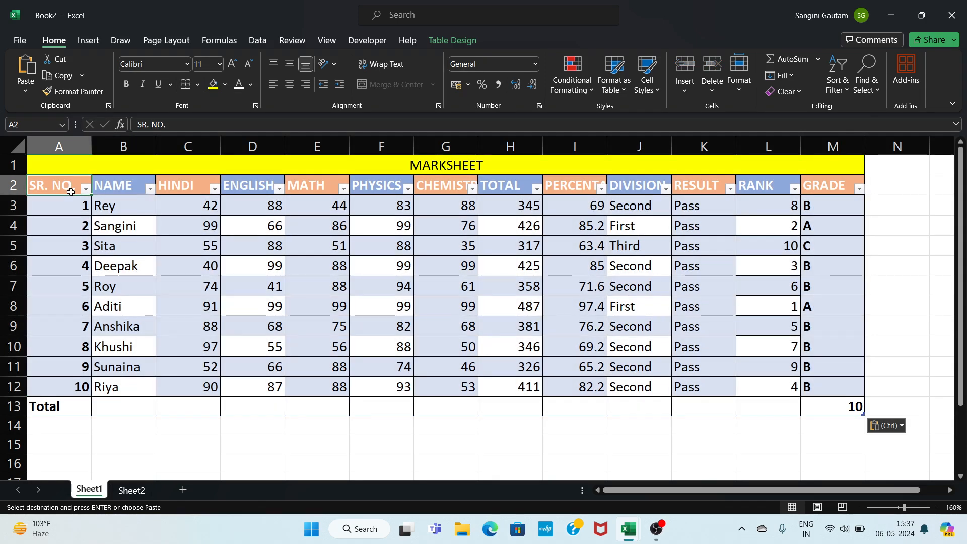
left_click(451, 44)
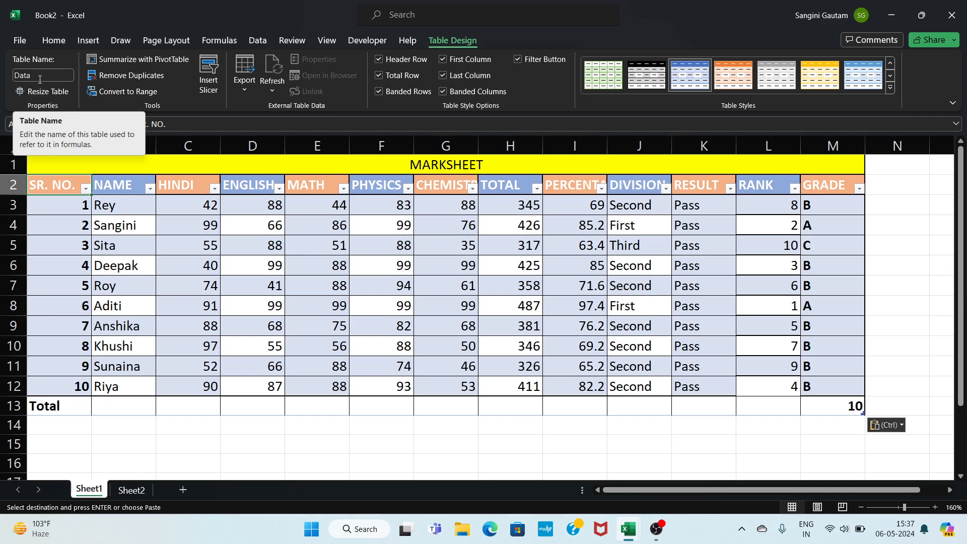
left_click(177, 206)
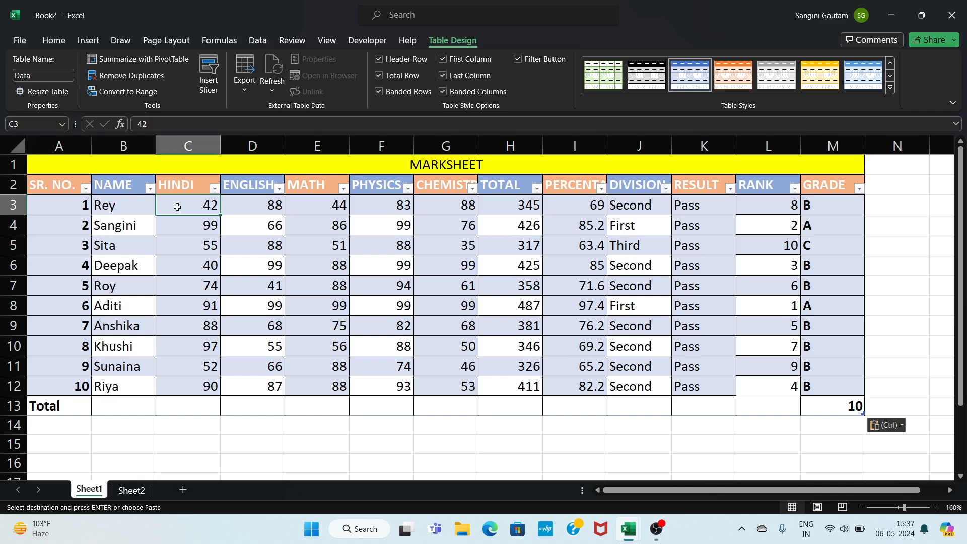
Step: Rename Sheet1 as Data and Sheet2 as Search Box
double_click(97, 496)
type("Data")
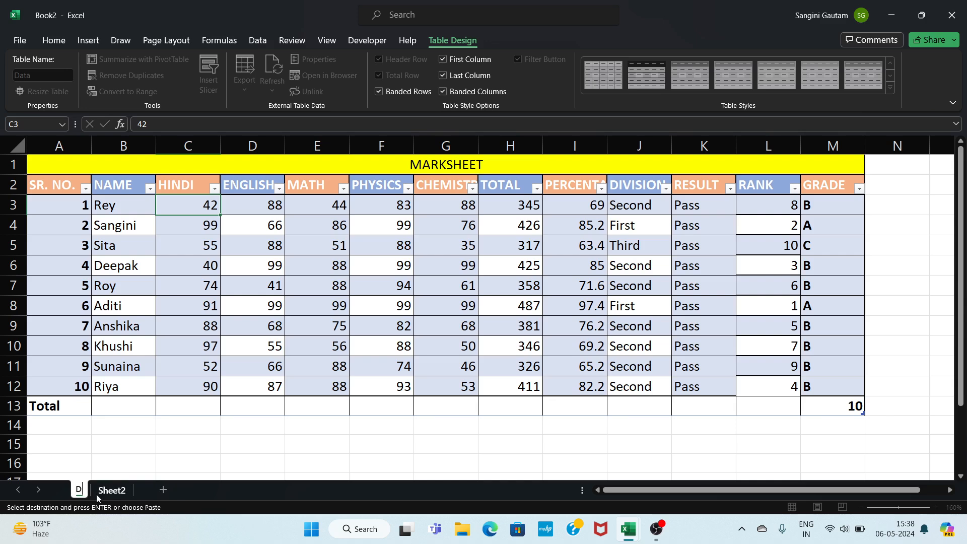
key("Return")
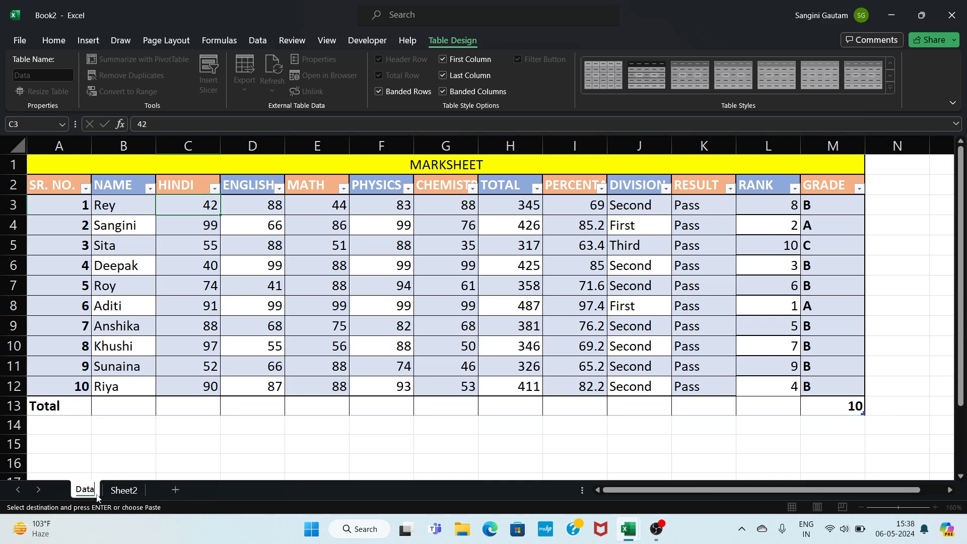
left_click(148, 441)
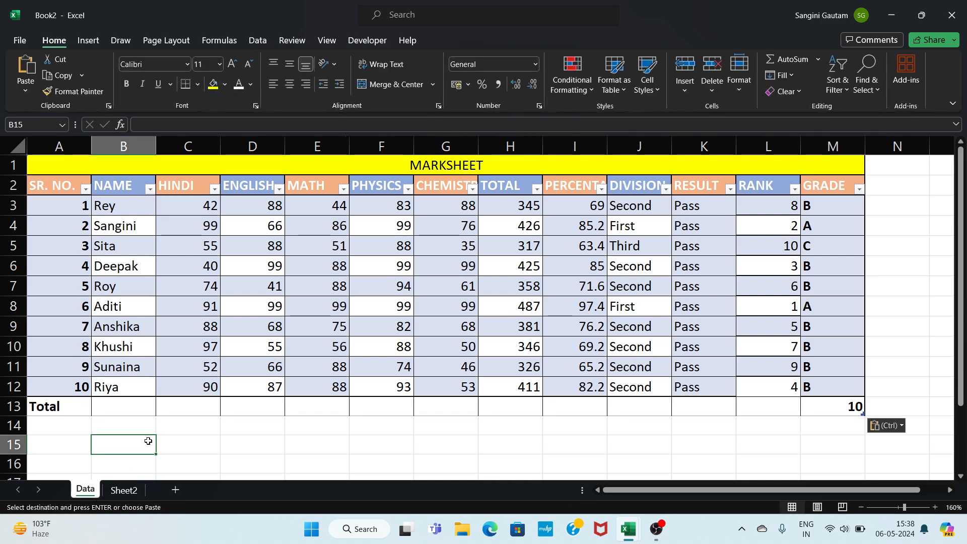
double_click(126, 493)
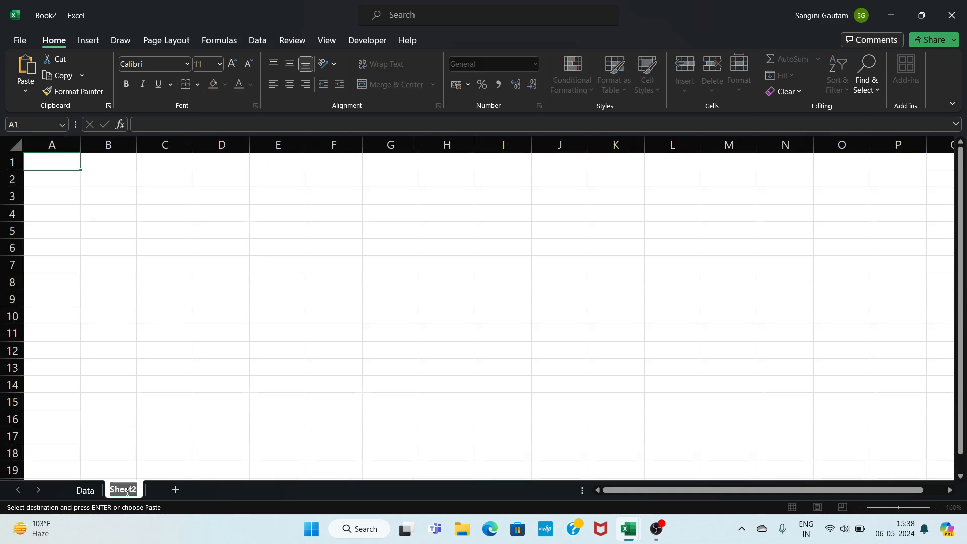
type("Search Box")
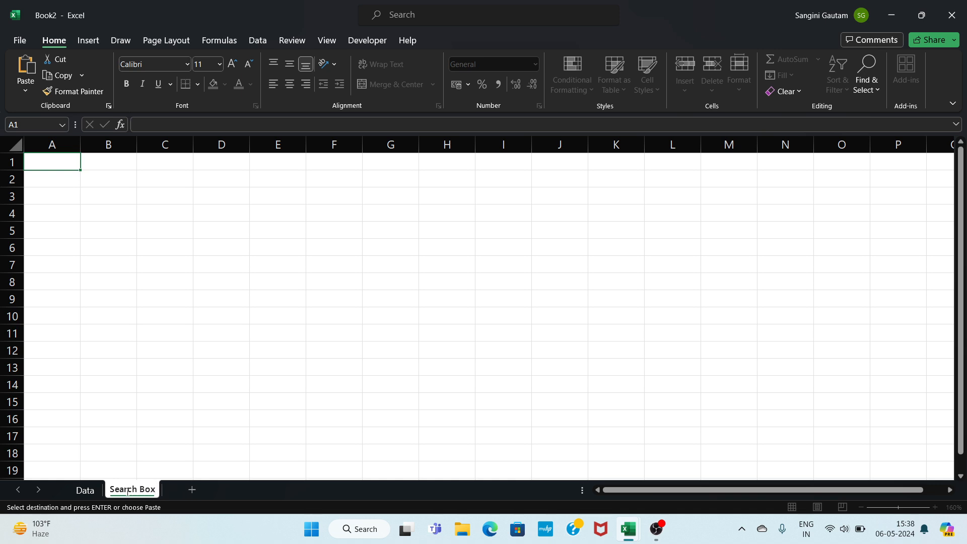
left_click(141, 394)
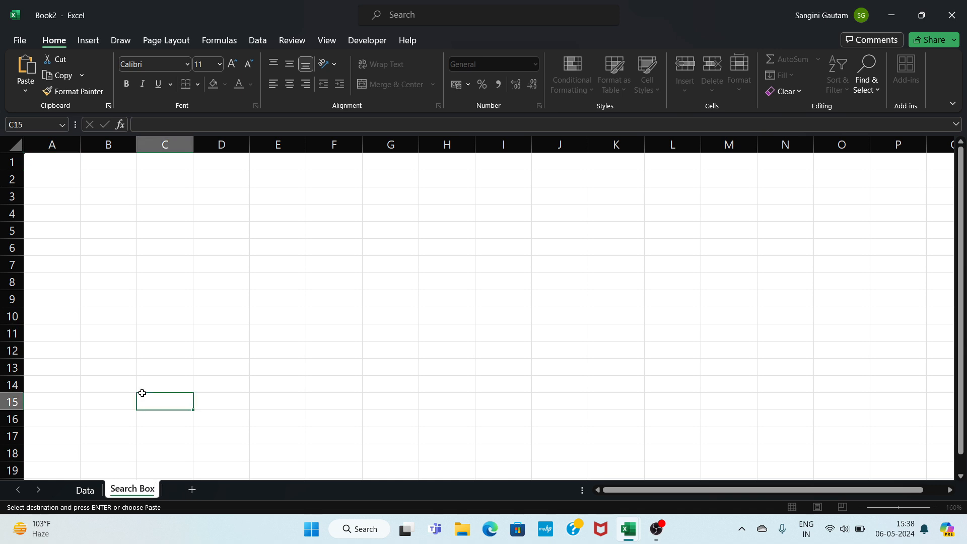
Step: Copy the header row A2:M2 from the Data sheet and paste it at cell A3 of the Search Box sheet
left_click(86, 496)
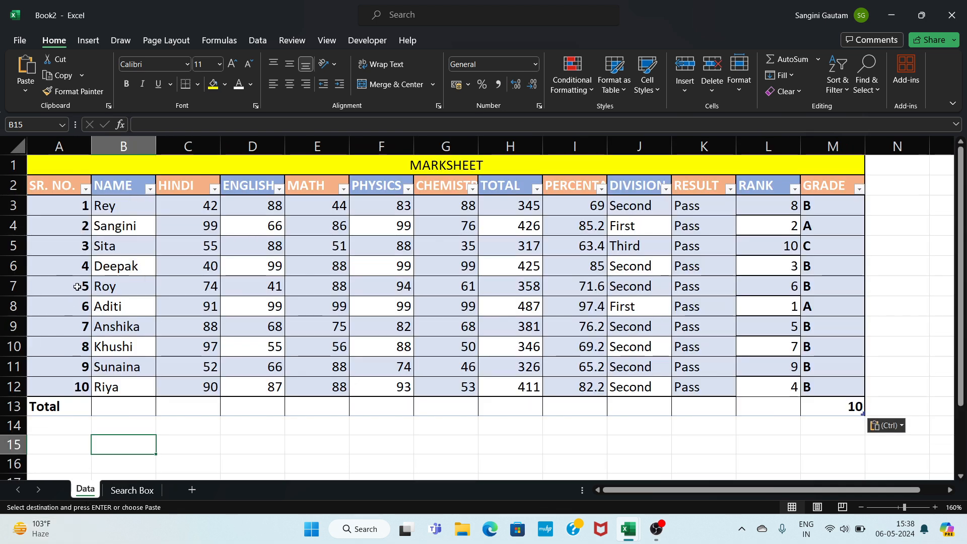
left_click(67, 185)
left_click_drag(66, 185, 318, 185)
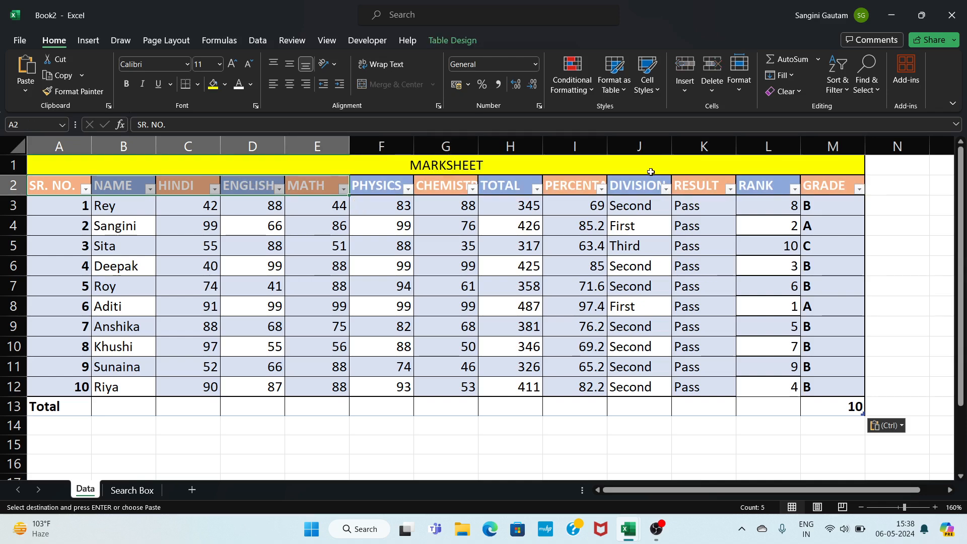
left_click_drag(820, 183, 31, 185)
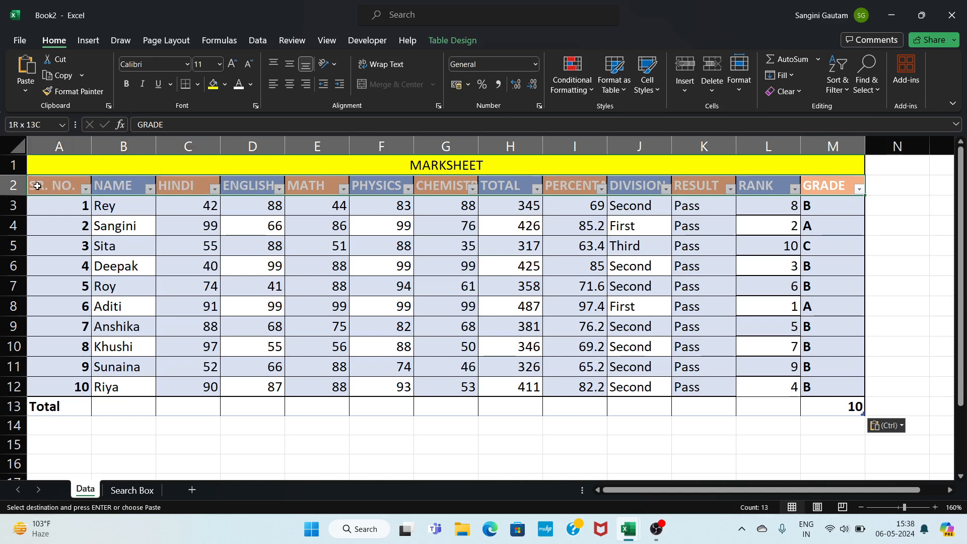
key("ctrl+c")
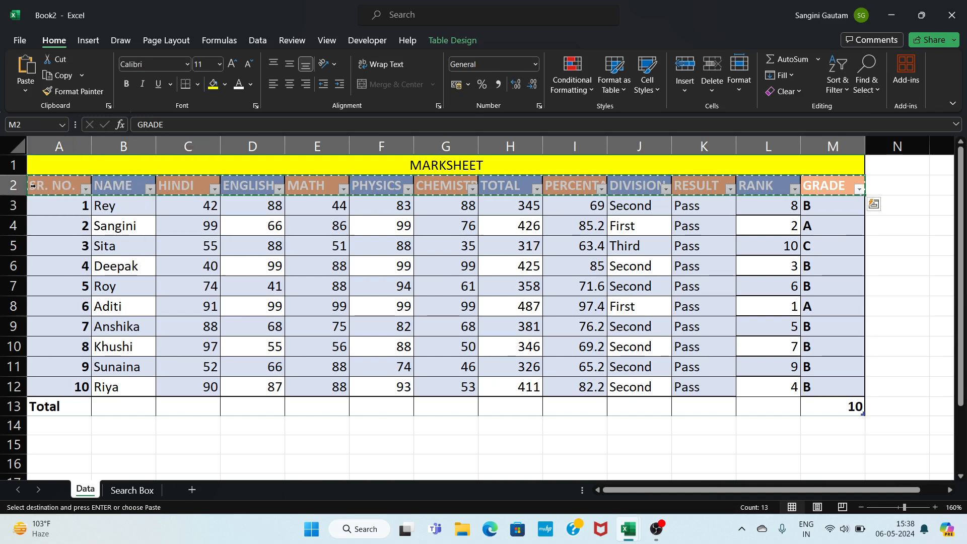
left_click(137, 492)
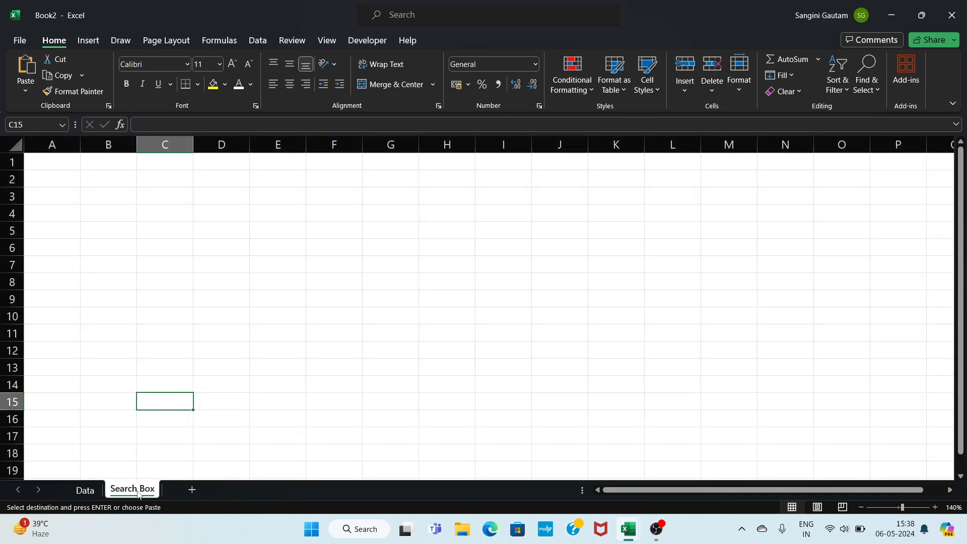
left_click(49, 195)
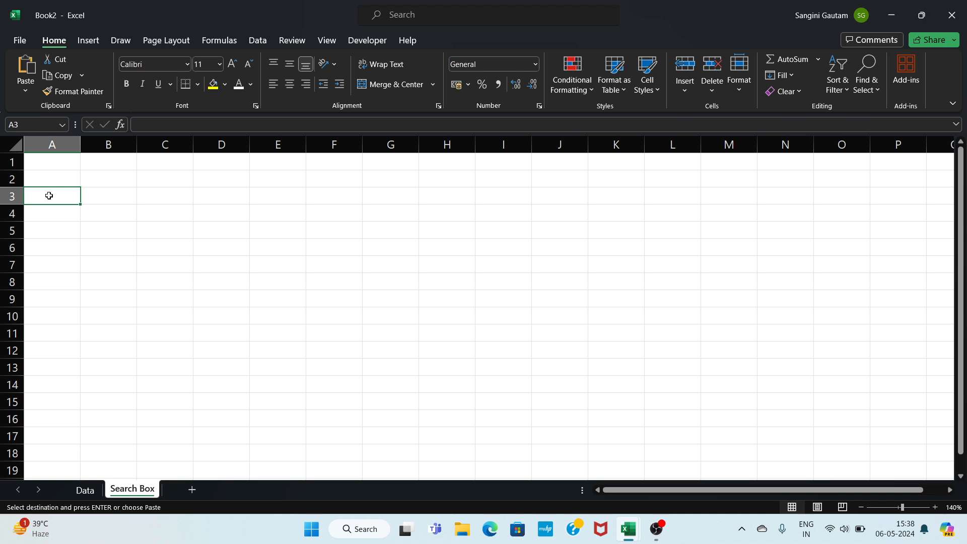
key("ctrl+v")
Step: Start a FILTER formula in cell A4 of the Search Box sheet with the Data table's rows as its array
left_click(76, 219)
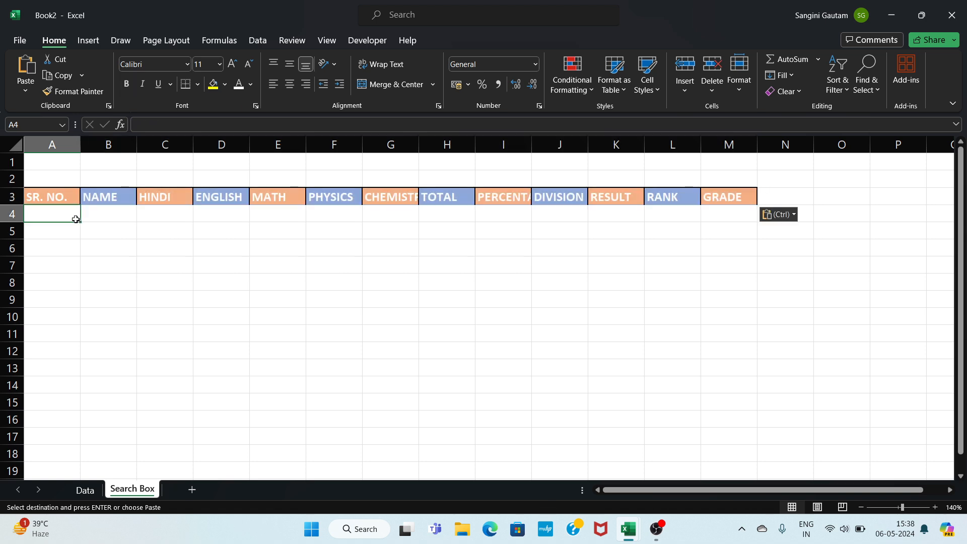
type("=")
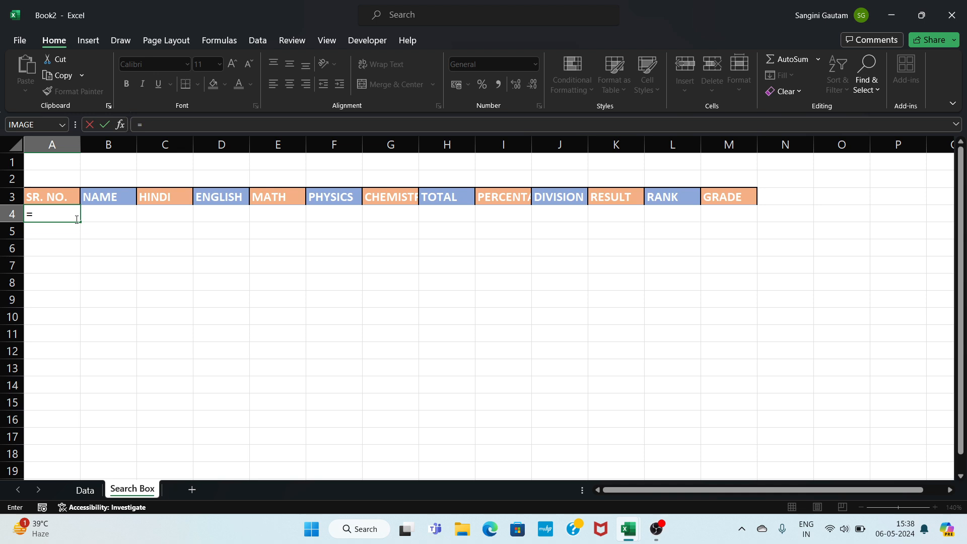
type("filt")
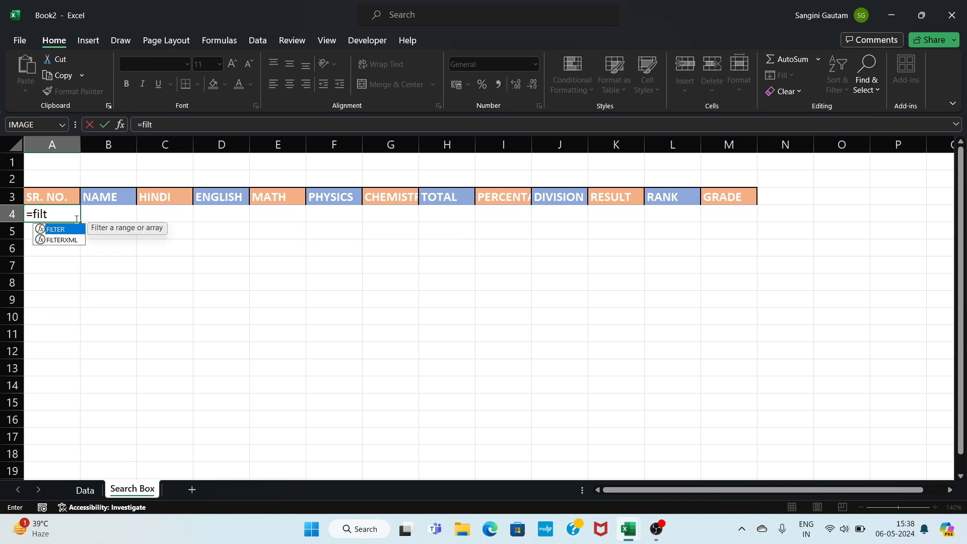
type("er")
key("Tab")
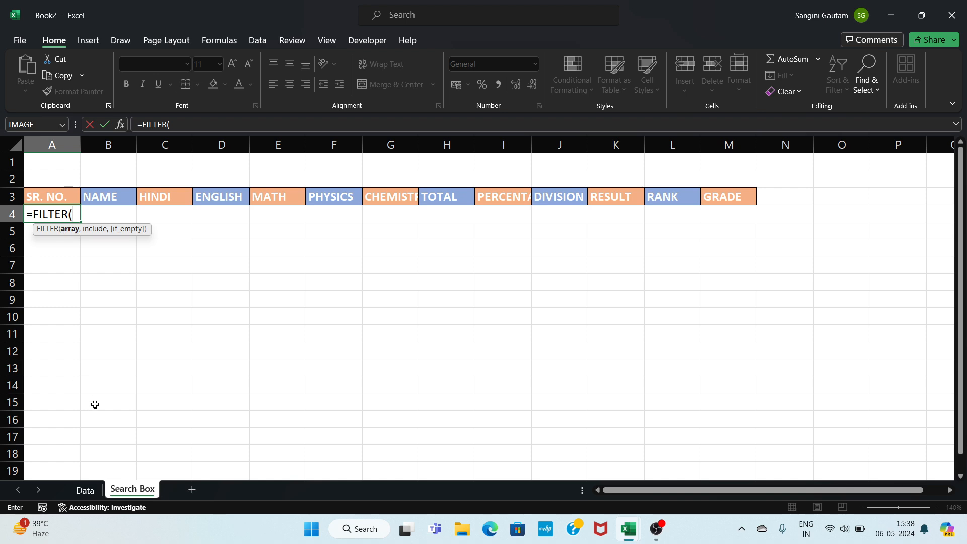
left_click(91, 488)
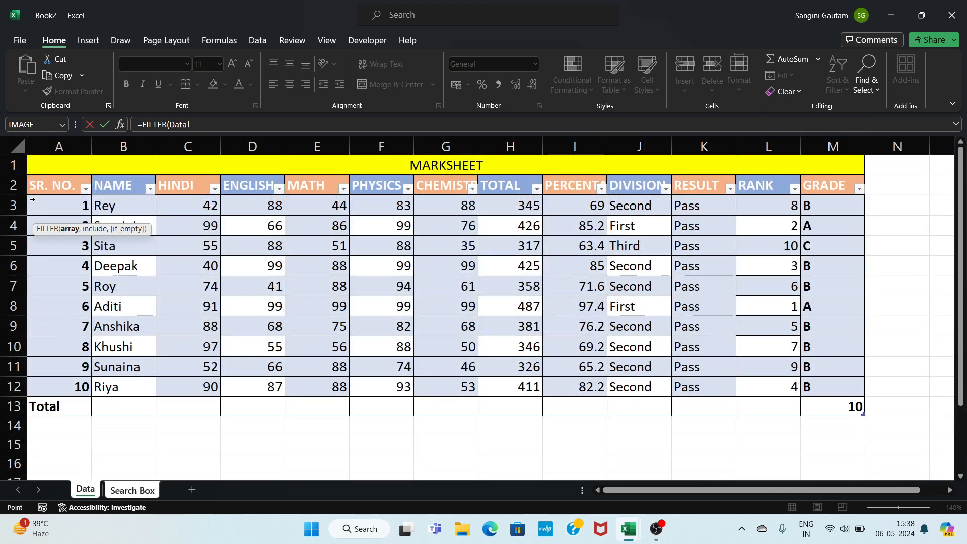
left_click_drag(38, 205, 78, 385)
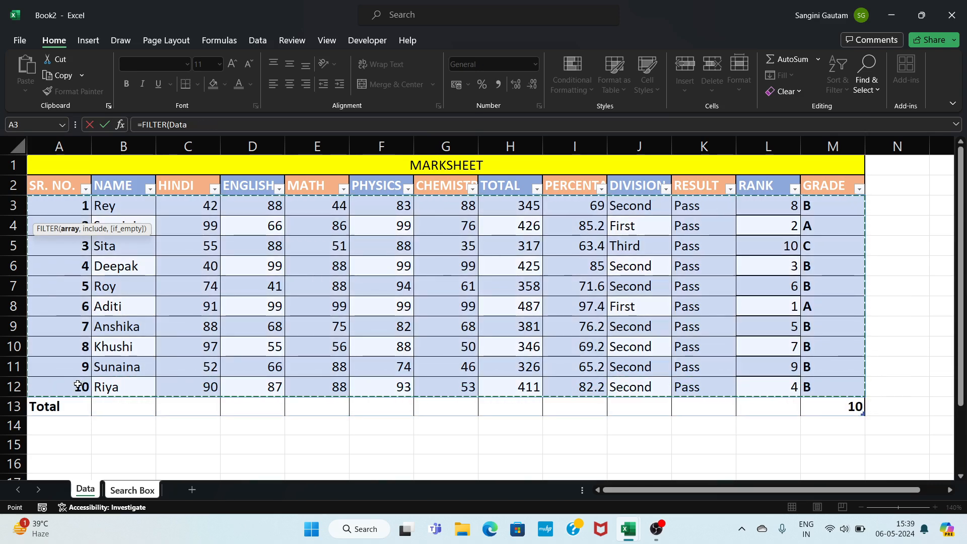
type(",")
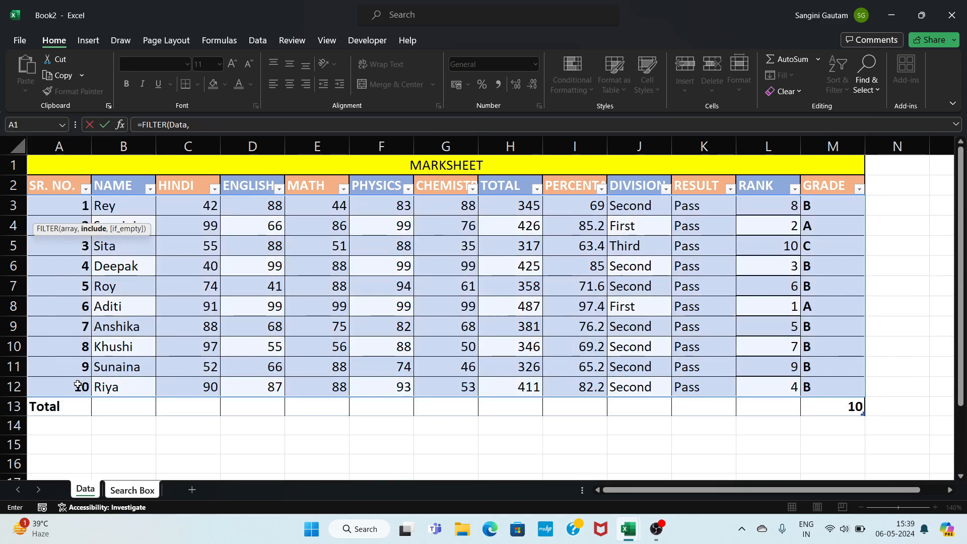
left_click(148, 487)
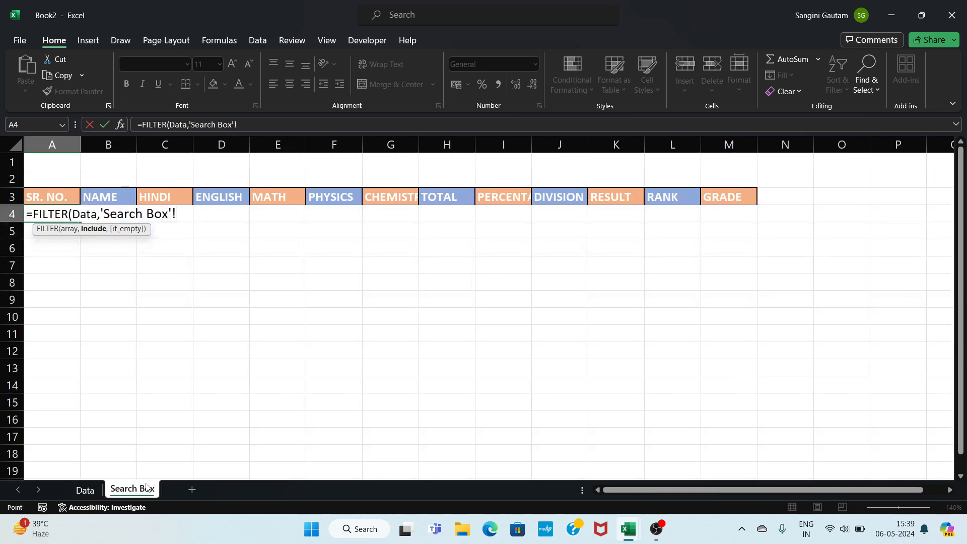
key("BackSpace")
key("BackSpace")
key("BackSpace")
key("BackSpace")
key("BackSpace")
key("BackSpace")
key("BackSpace")
key("BackSpace")
key("BackSpace")
key("BackSpace")
key("BackSpace")
key("BackSpace")
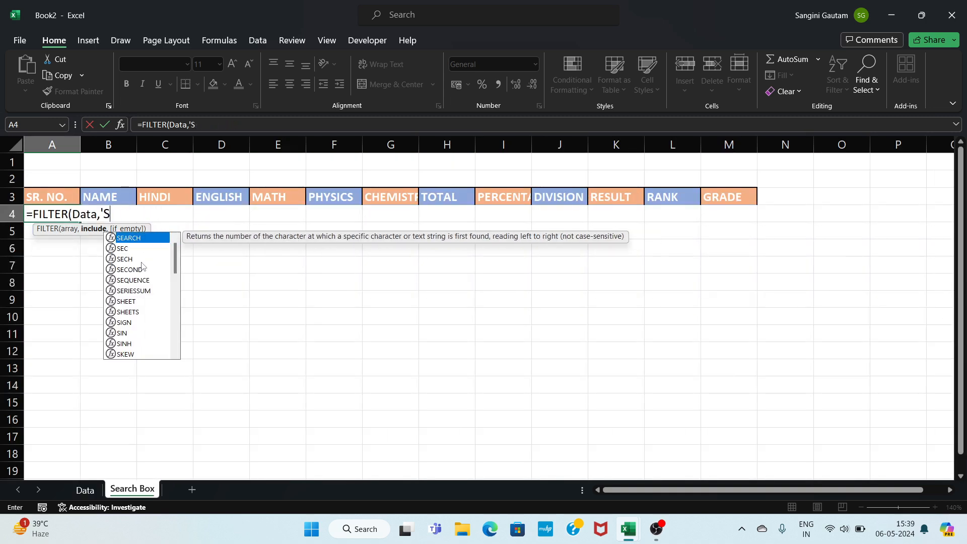
Step: Begin the FILTER include argument with ISNUMBER and a nested SEARCH whose find text is the absolute reference 'Search Box'!$A$1
type("i")
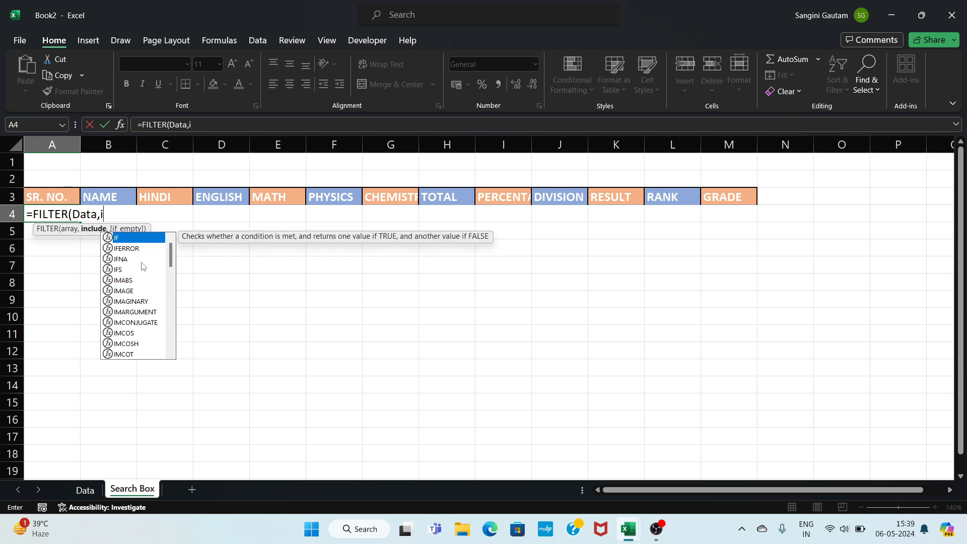
type("snumber")
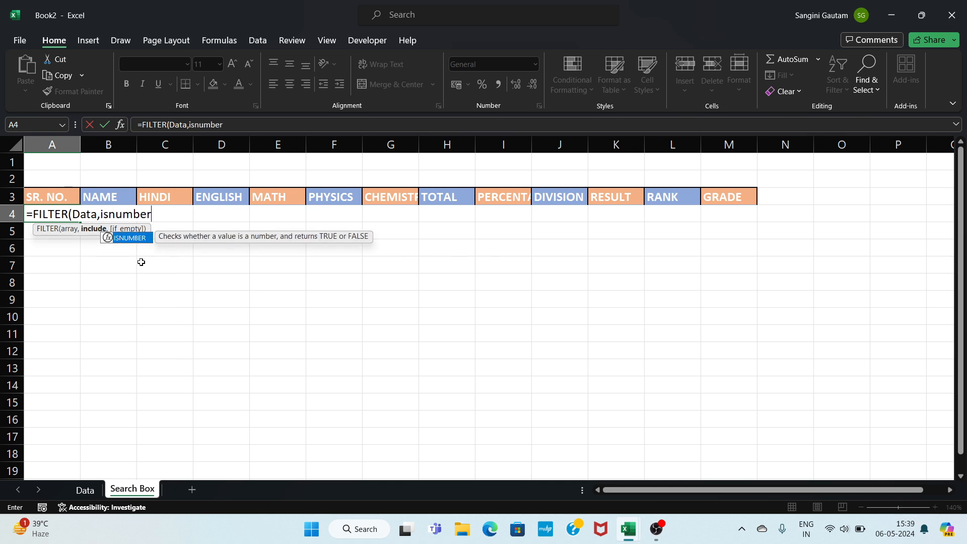
key("Tab")
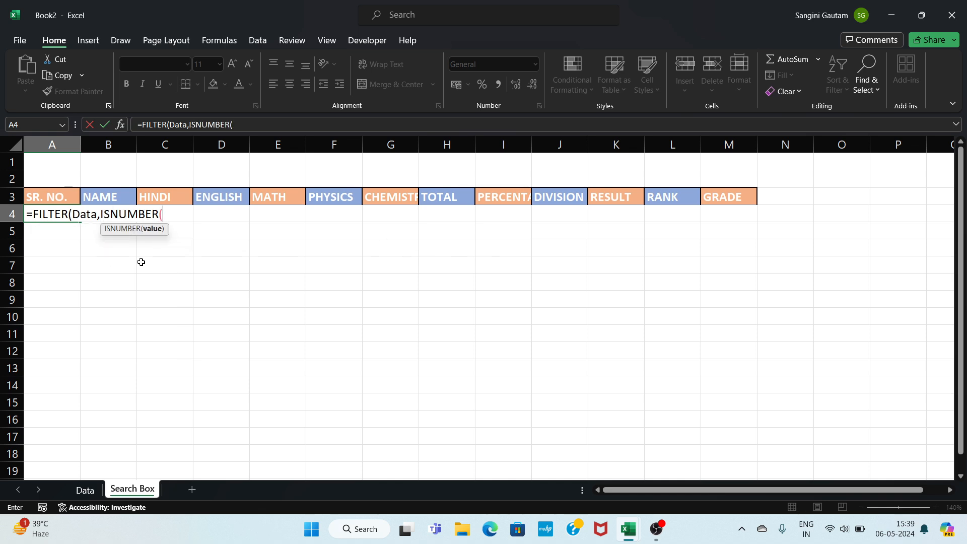
type("sear")
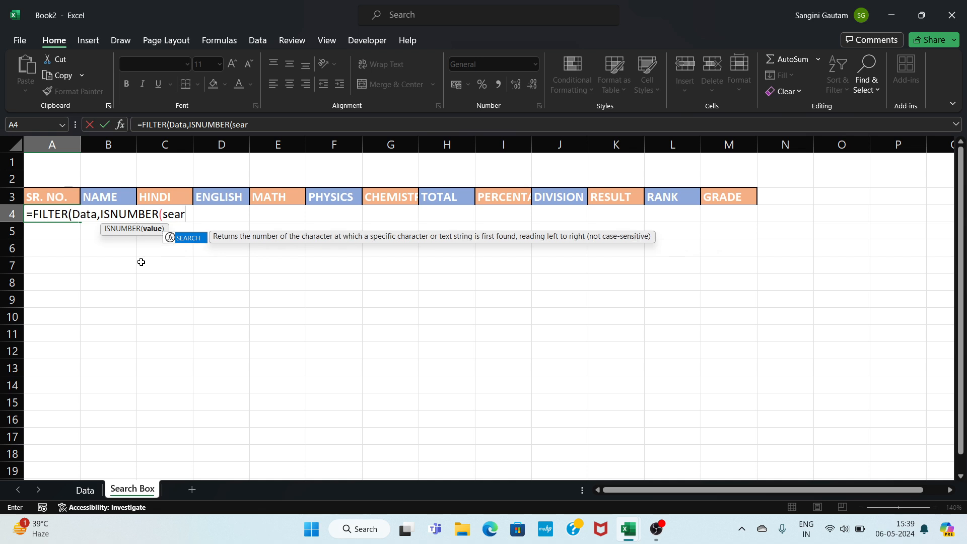
key("Tab")
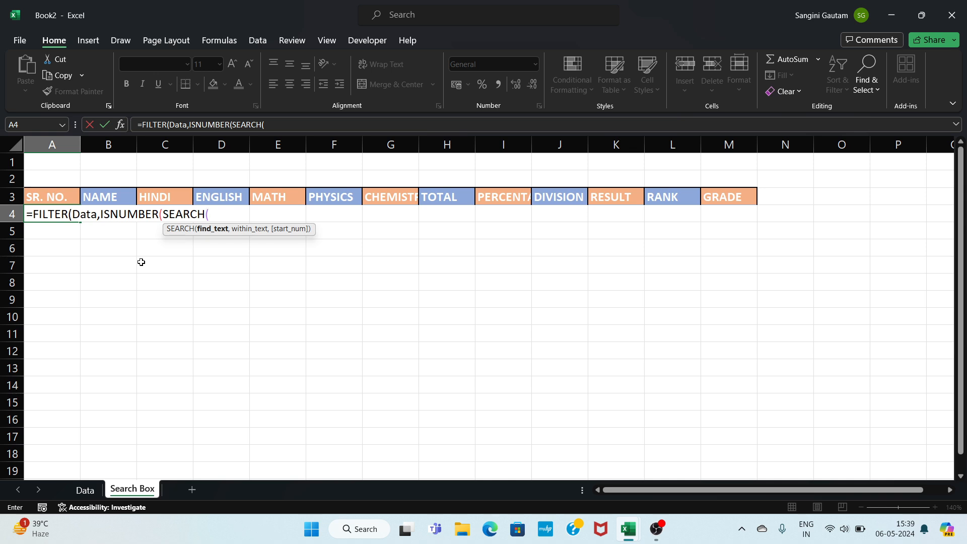
left_click(44, 162)
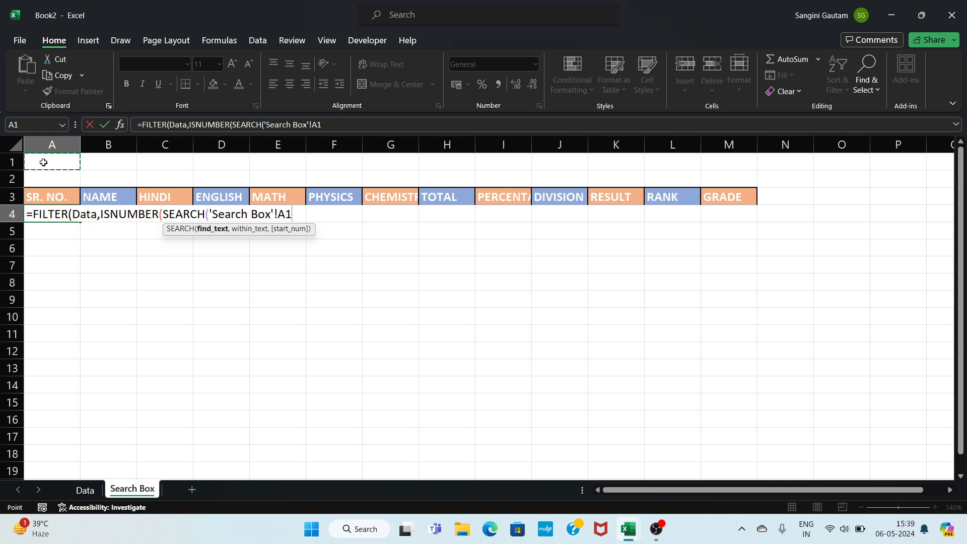
key("F4")
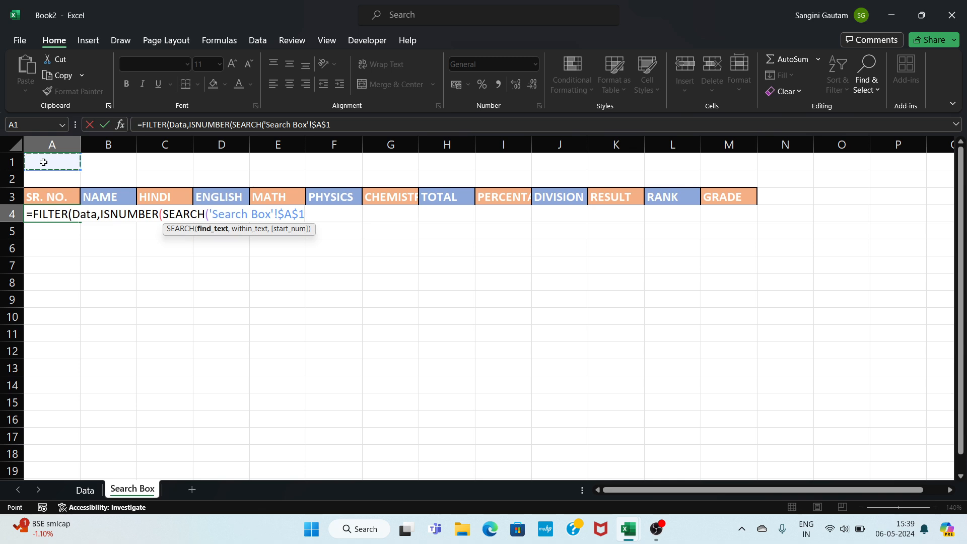
type(",")
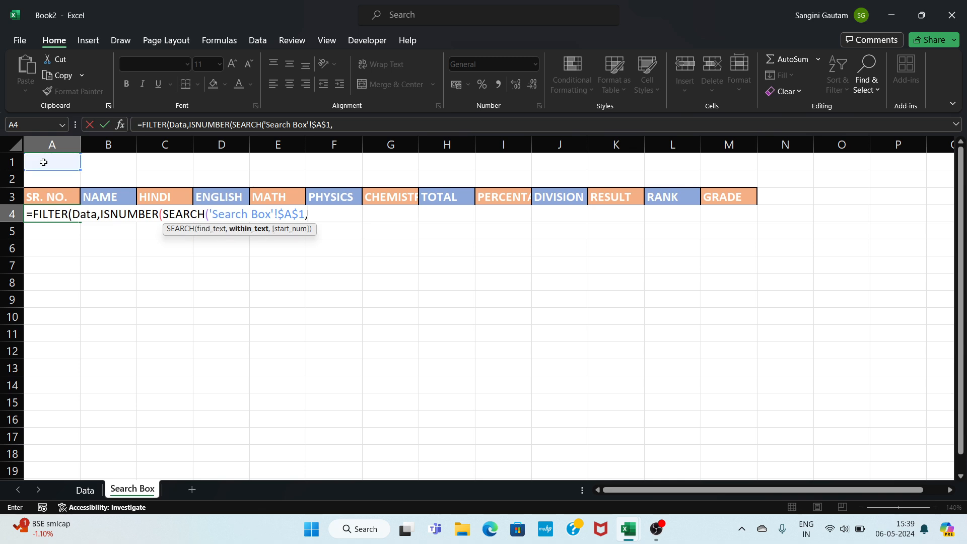
Step: Use the Data table's NAME column, B3:B12, as SEARCH's within_text argument and close the SEARCH and ISNUMBER functions
left_click(94, 492)
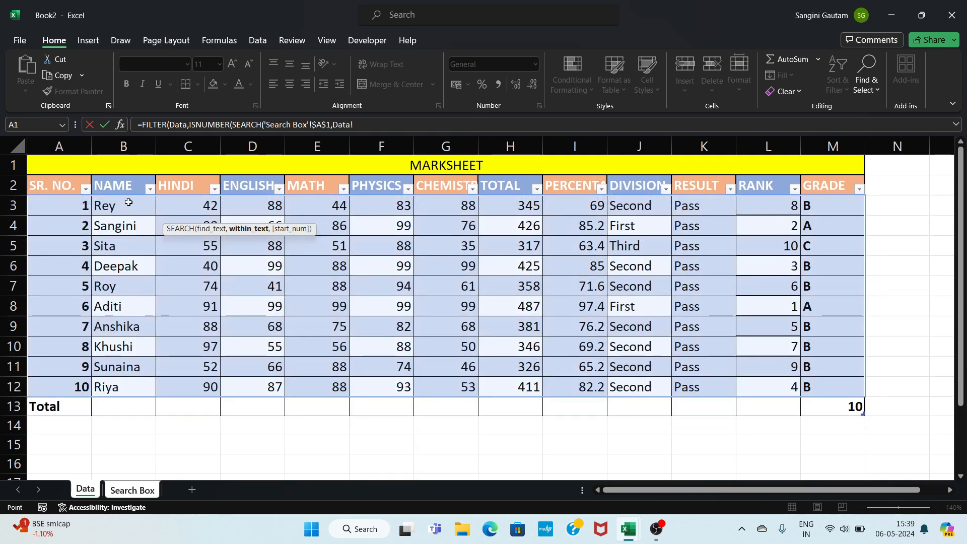
left_click(129, 203)
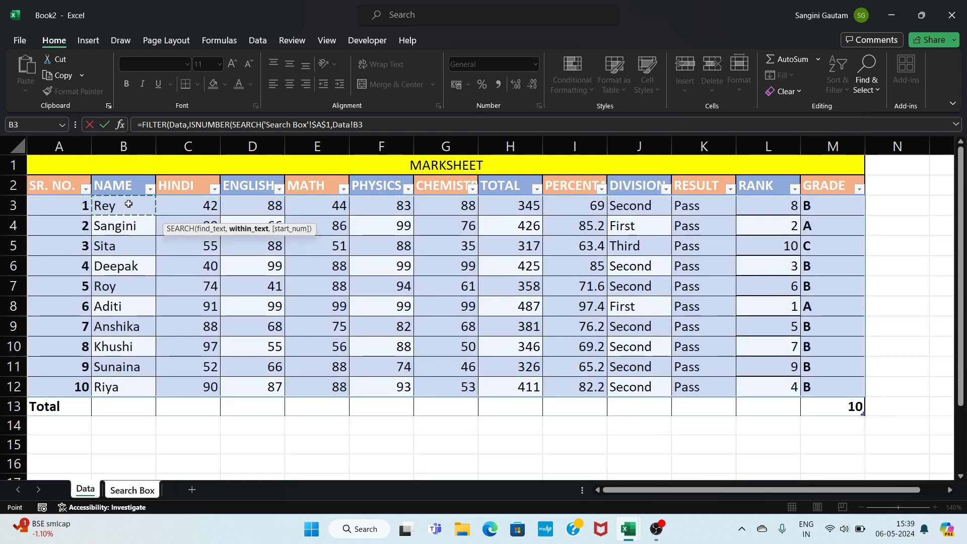
left_click_drag(129, 204, 136, 393)
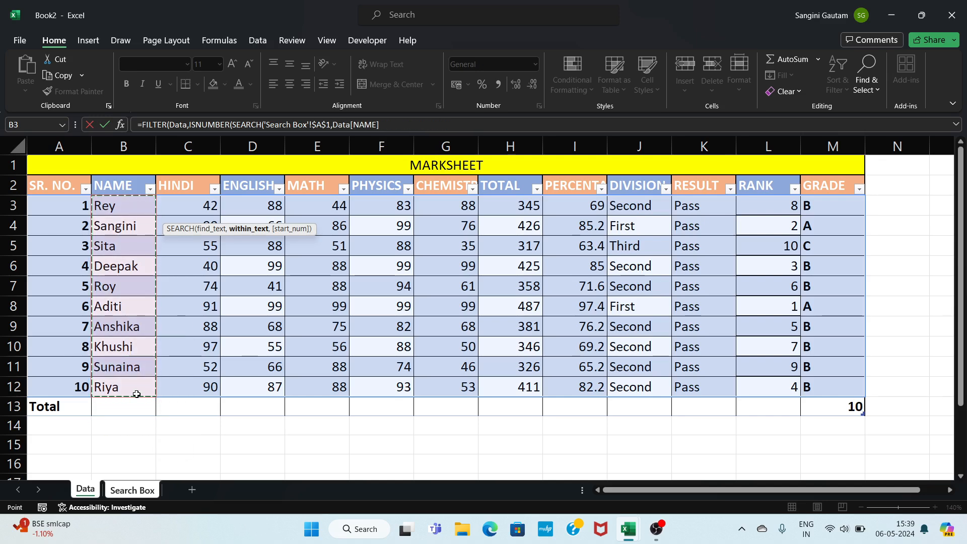
type(")")
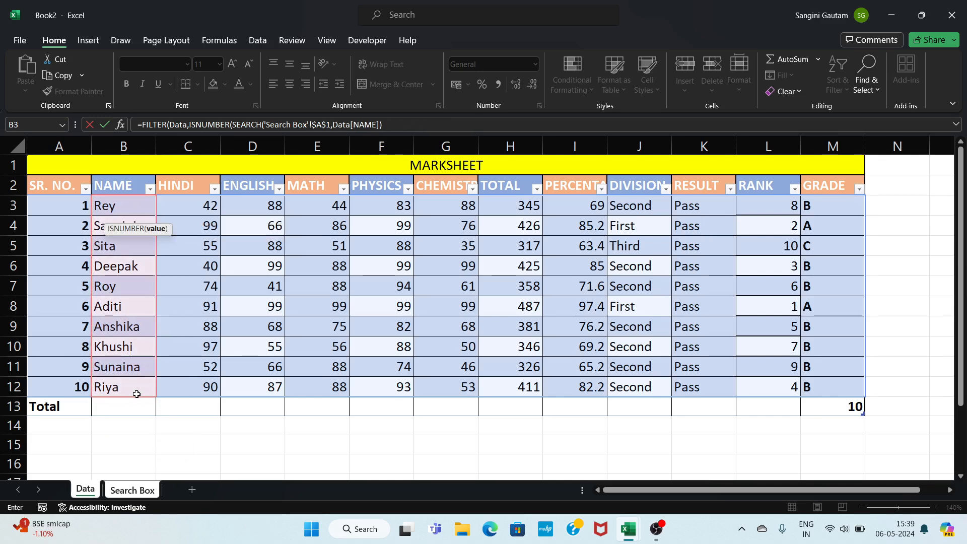
type(")")
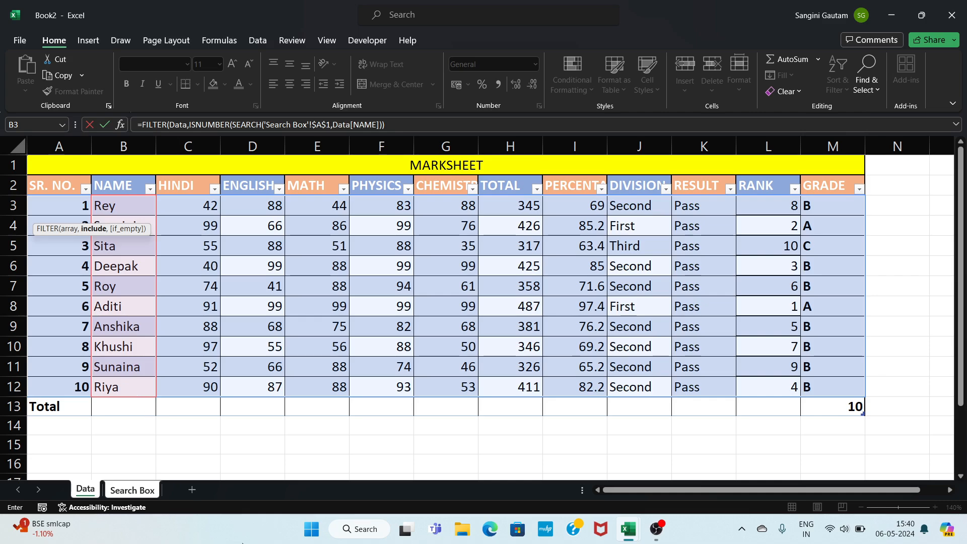
key("Return")
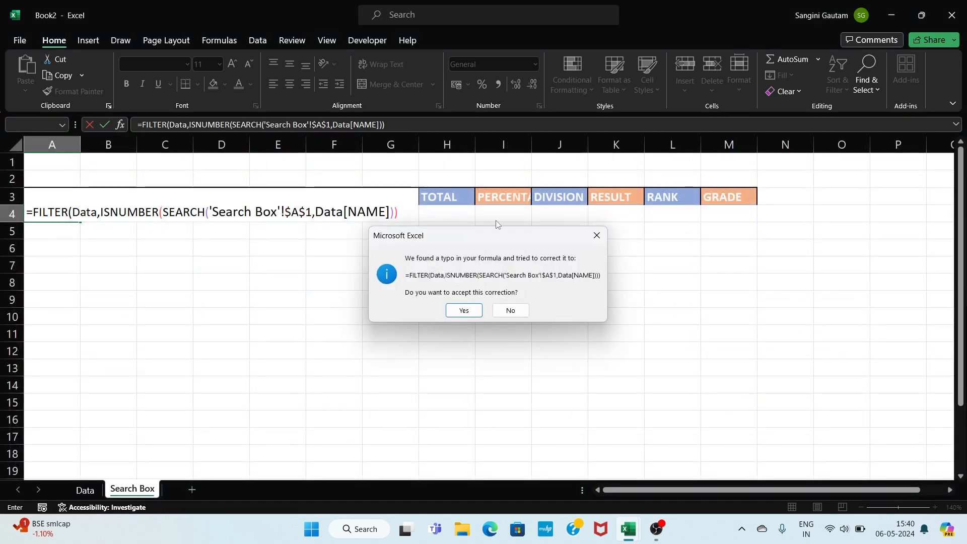
left_click(597, 235)
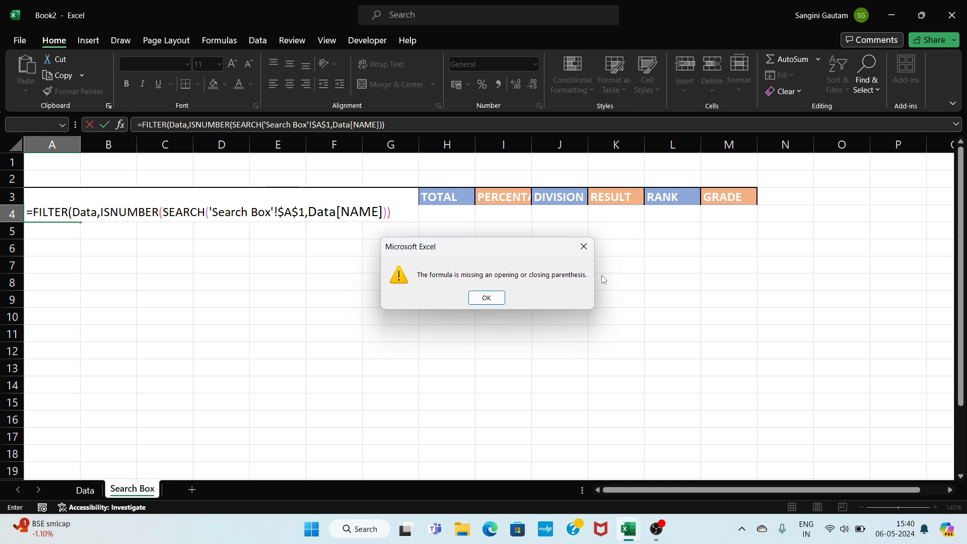
left_click(583, 246)
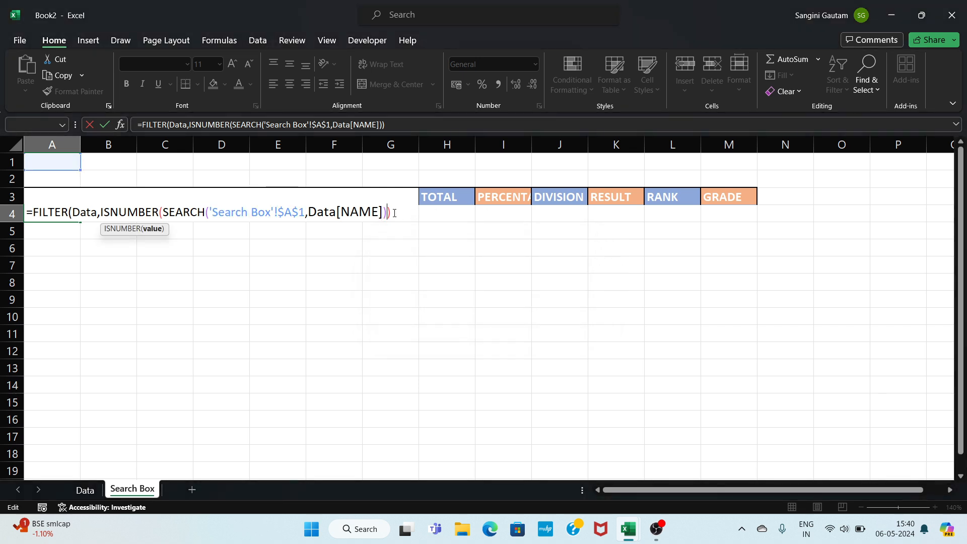
Step: Complete the FILTER formula in A4 by adding =True to the condition and "Not Found" as the if_empty value
left_click(394, 212)
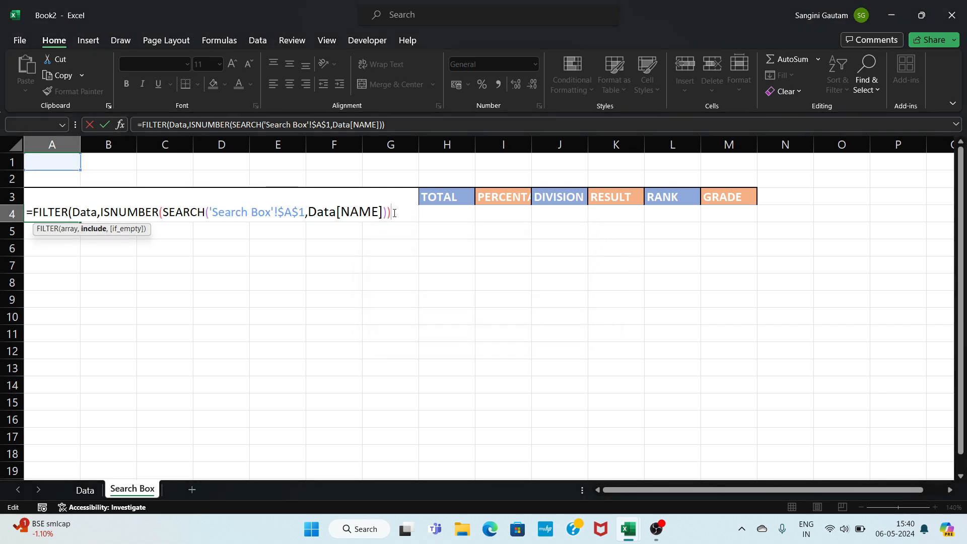
type("=")
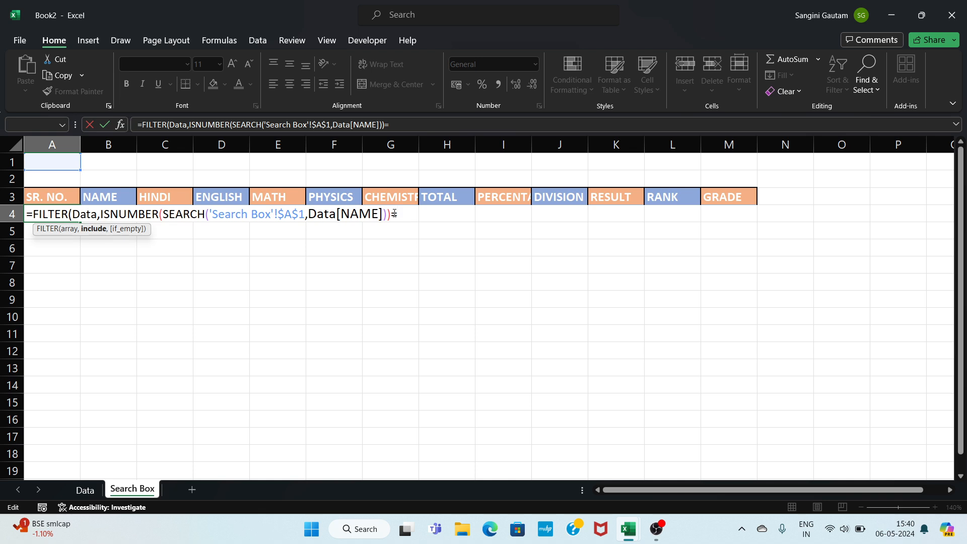
type("Tru")
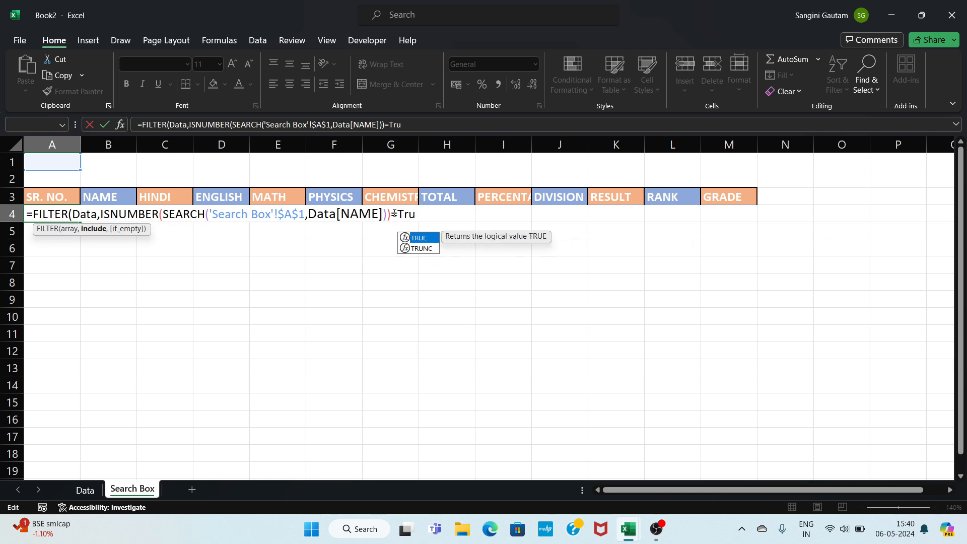
type("e,\"No")
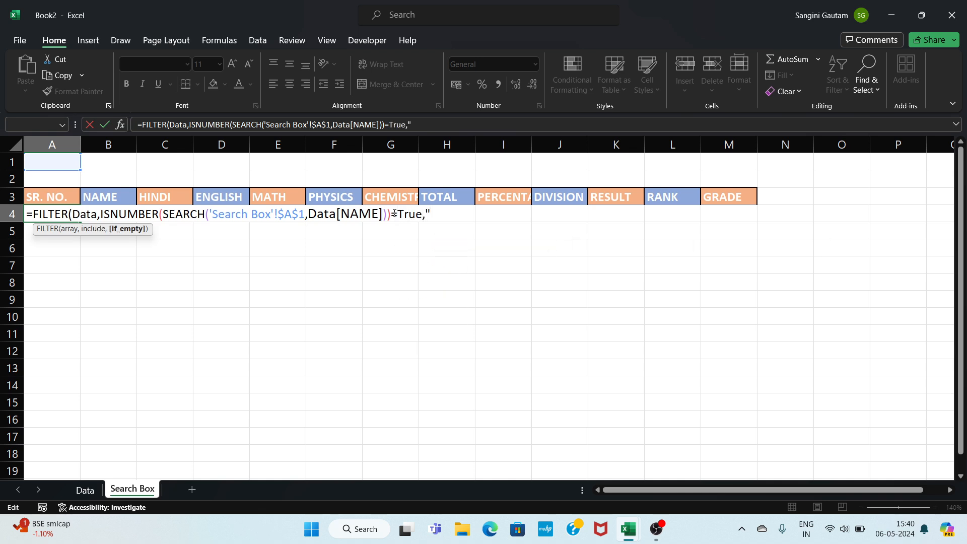
type("t Found")
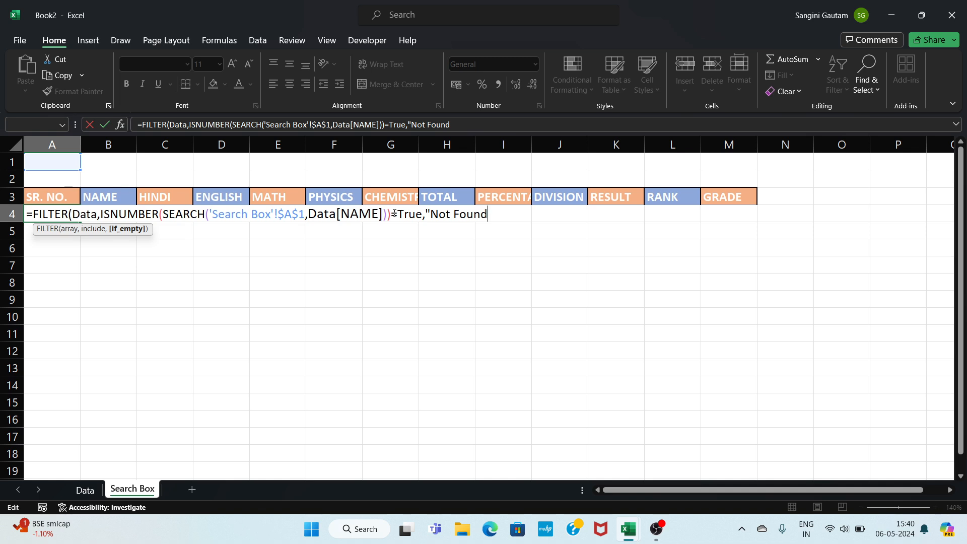
type(")")
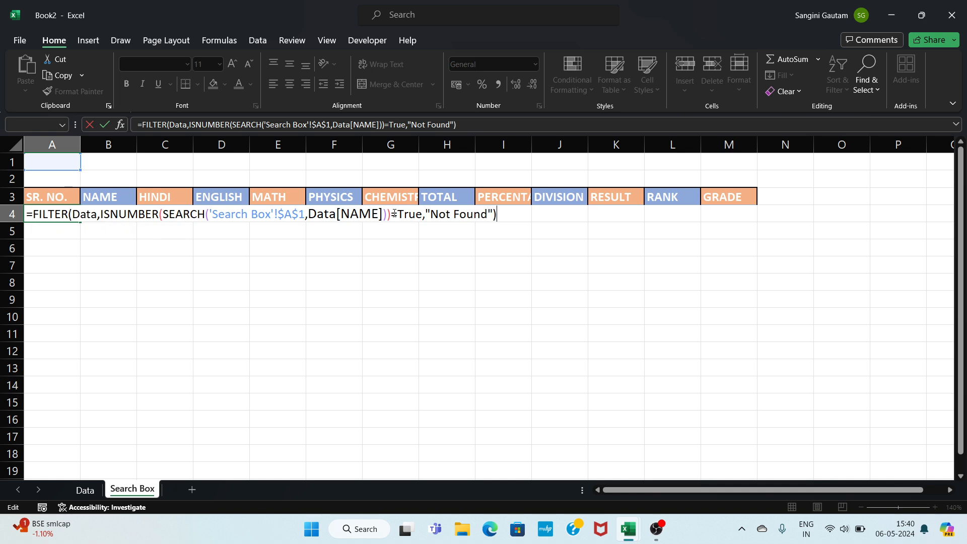
key("Return")
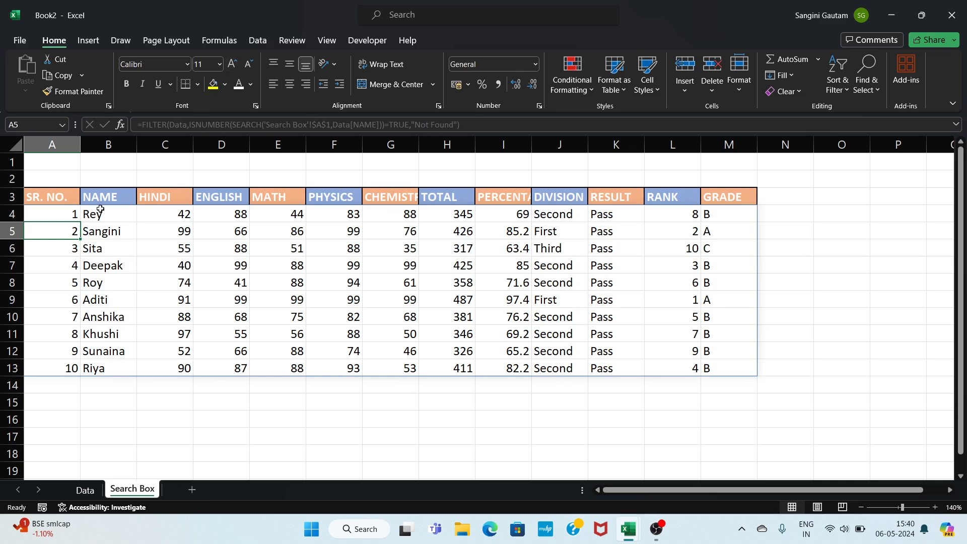
Step: Test the search by entering the second student's name in cell A1 of the Search Box sheet
left_click(70, 161)
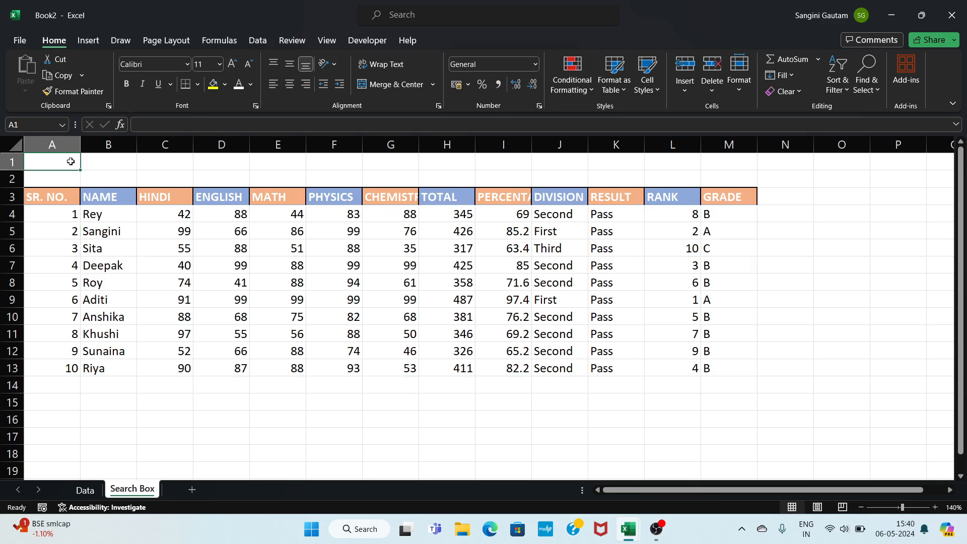
type("Sangini")
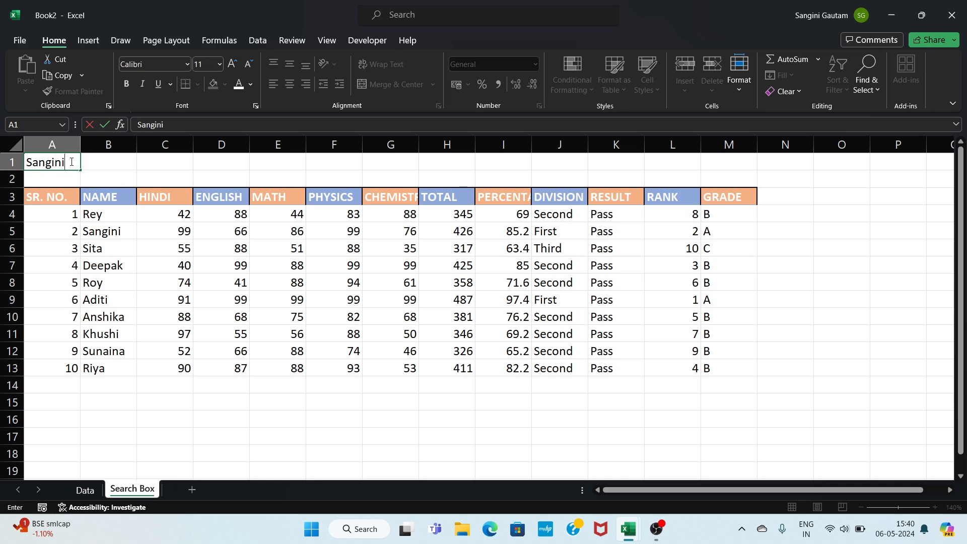
key("Return")
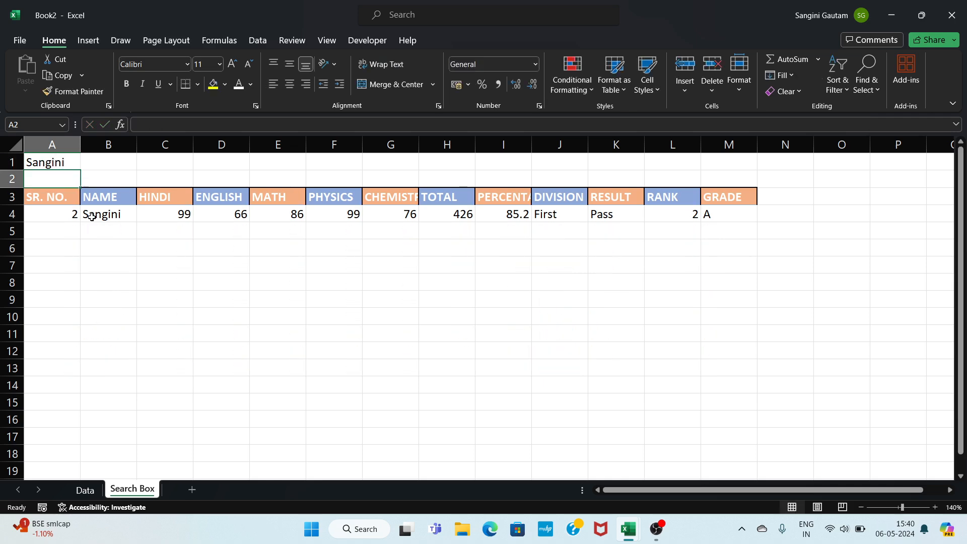
Step: Clear the search name in cell A1 and enter the name of the student with serial number 4
left_click(55, 156)
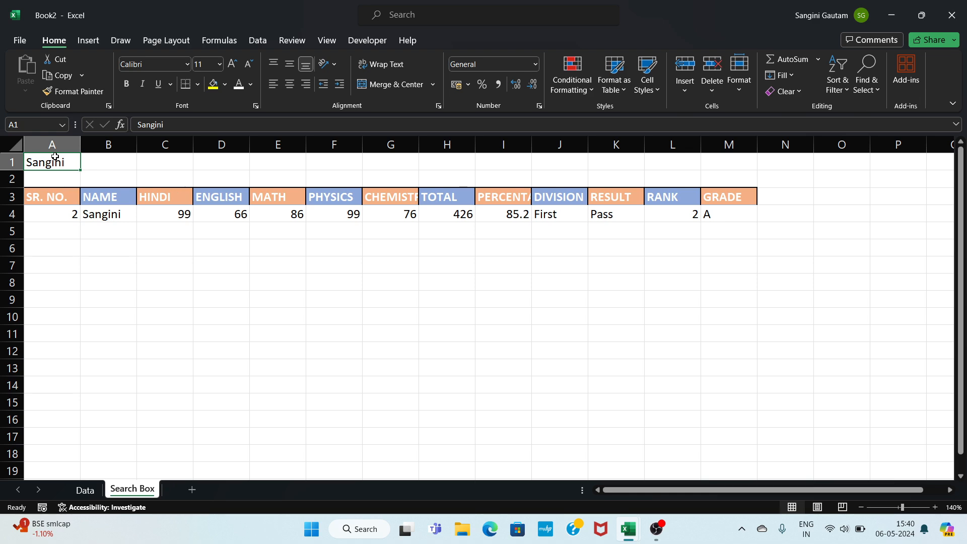
key("Delete")
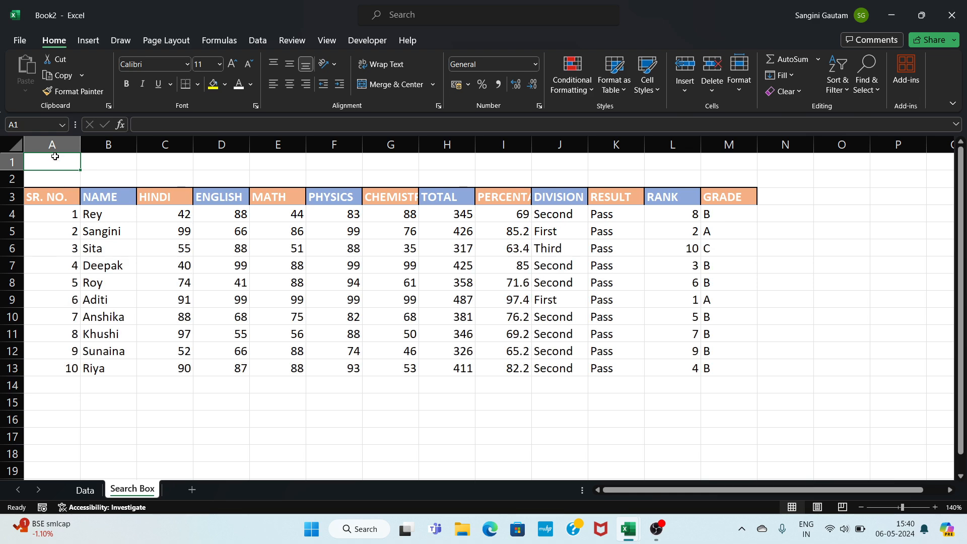
type("Deepak")
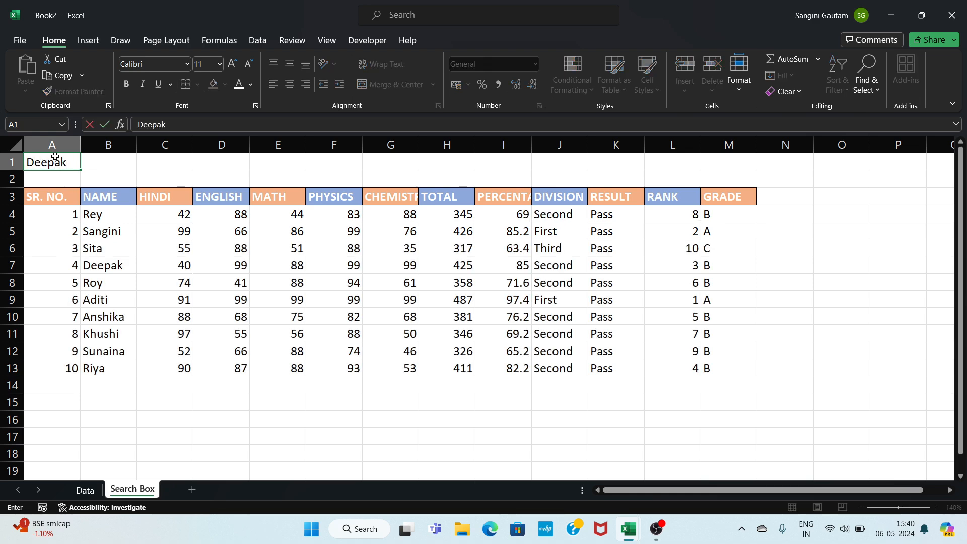
key("Return")
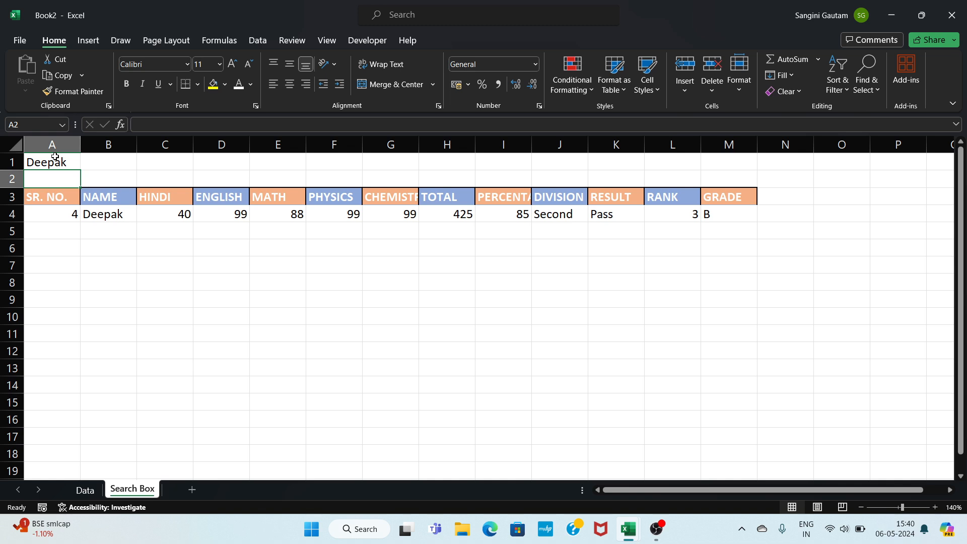
Step: Insert two blank rows above row 1 of the Search Box sheet
left_click(58, 161)
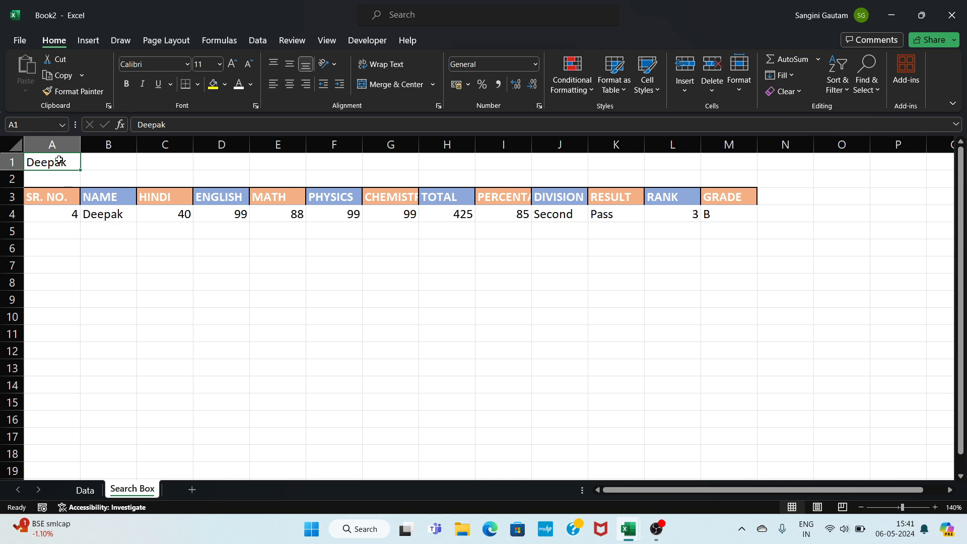
left_click(3, 163)
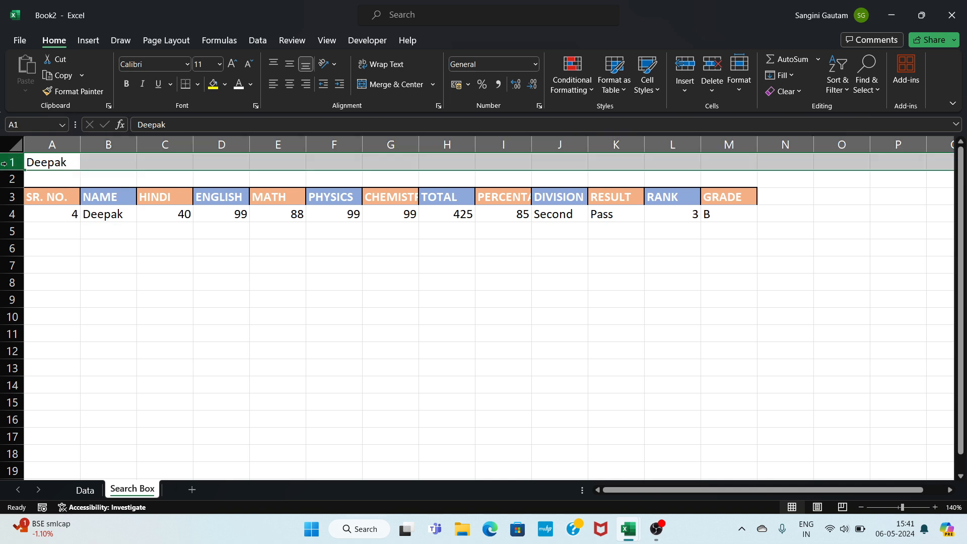
key("ctrl+plus")
key("ctrl+plus")
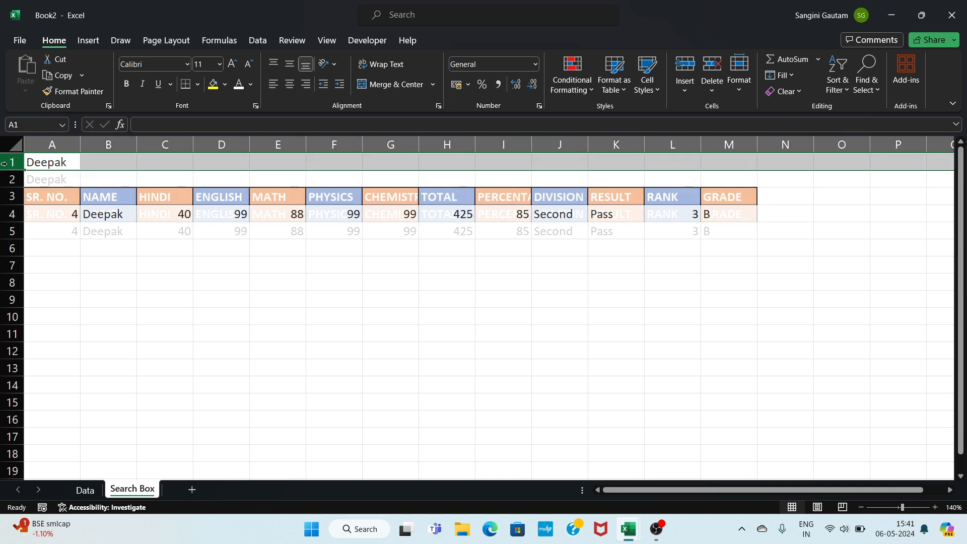
Step: Insert a blank column before column A of the Search Box sheet
left_click_drag(69, 196, 48, 104)
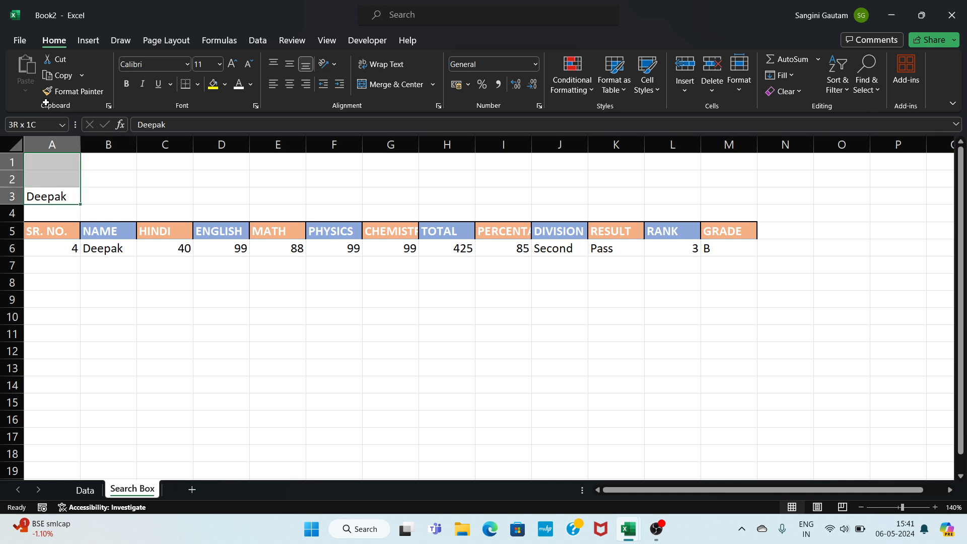
left_click(54, 139)
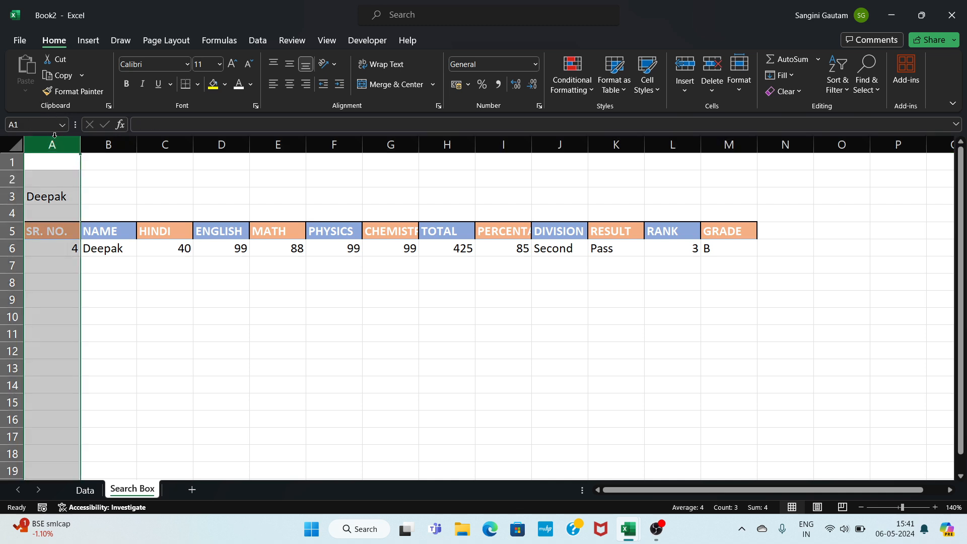
key("ctrl+plus")
left_click(243, 249)
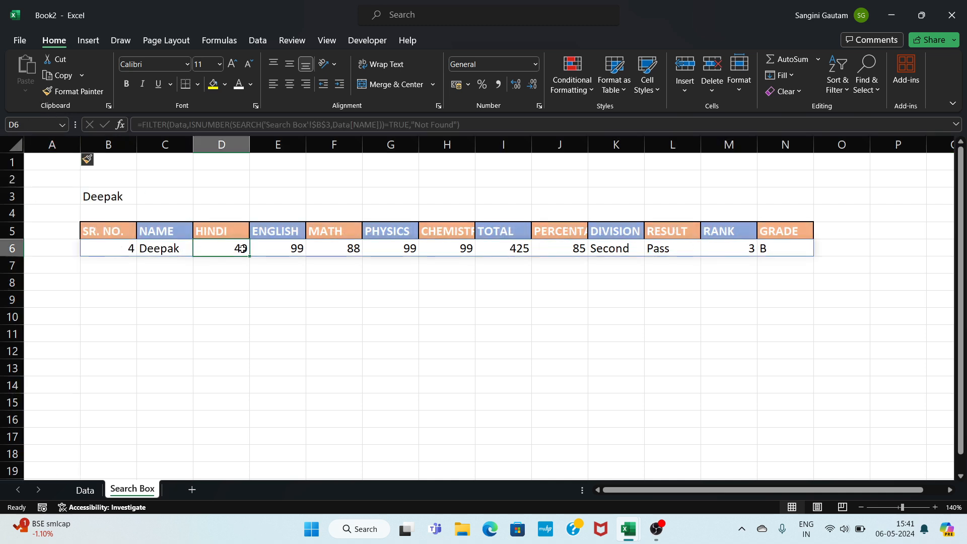
Step: Merge and center cells B1:N2 above the table and fill the merged cell with yellow
left_click(124, 161)
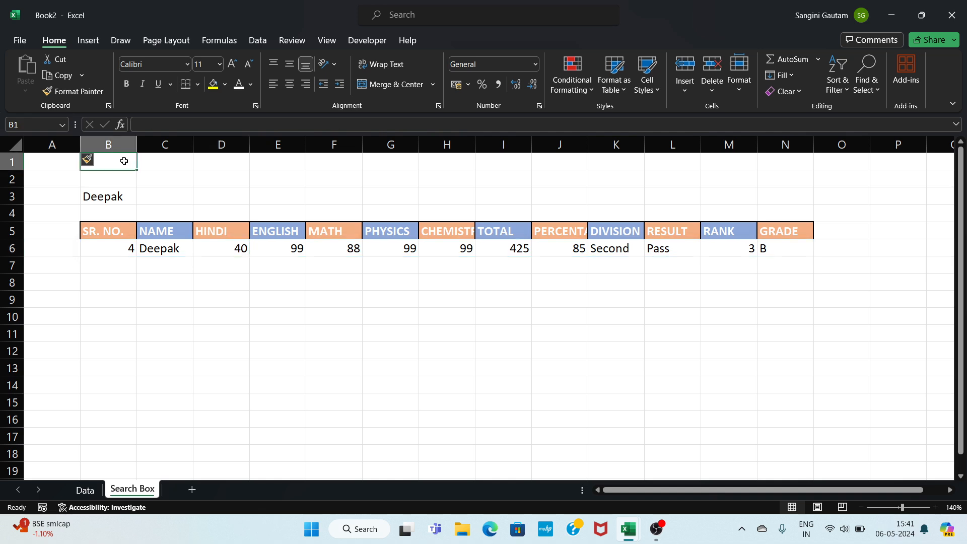
left_click_drag(124, 161, 498, 154)
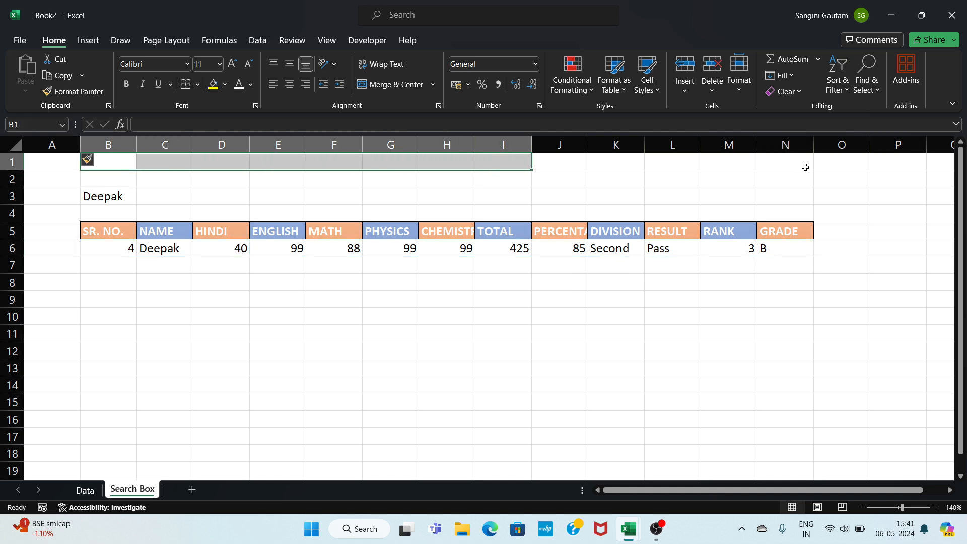
left_click_drag(803, 160, 109, 181)
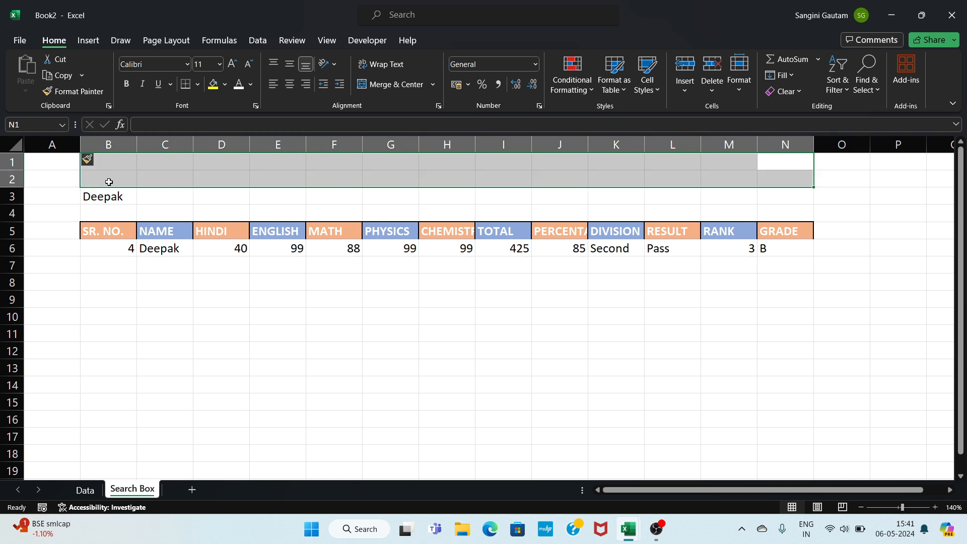
left_click(370, 86)
left_click(212, 84)
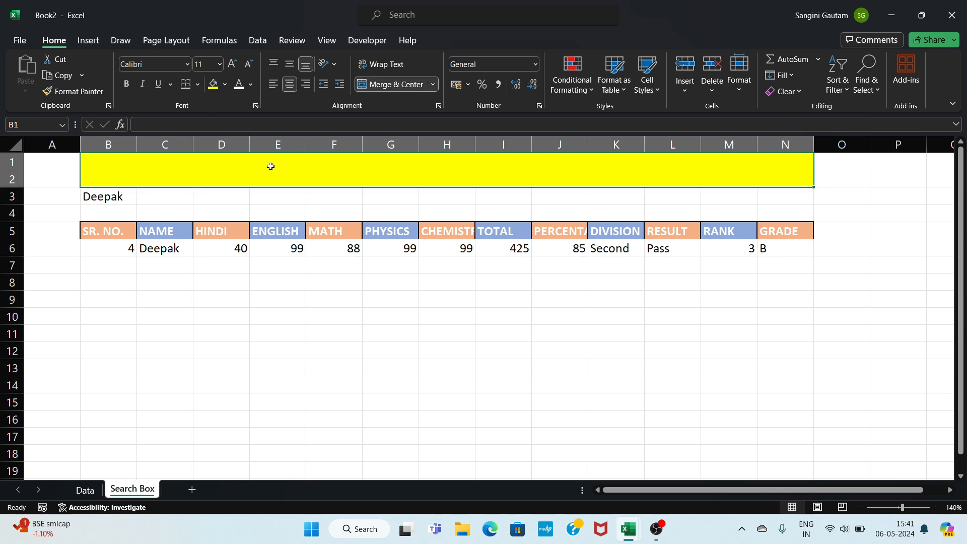
Step: Enter the title "Search Box" in the merged yellow cell
type("Sear")
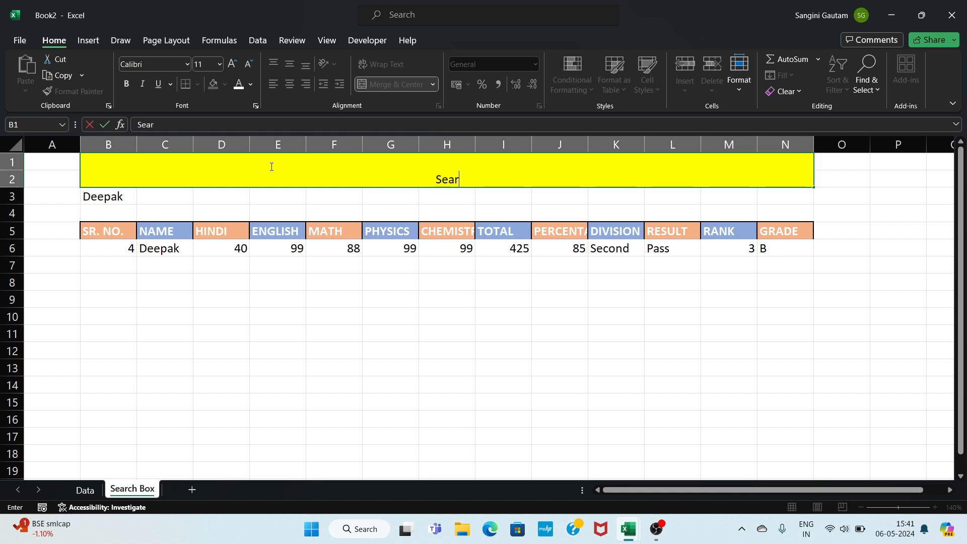
type("ch Bp")
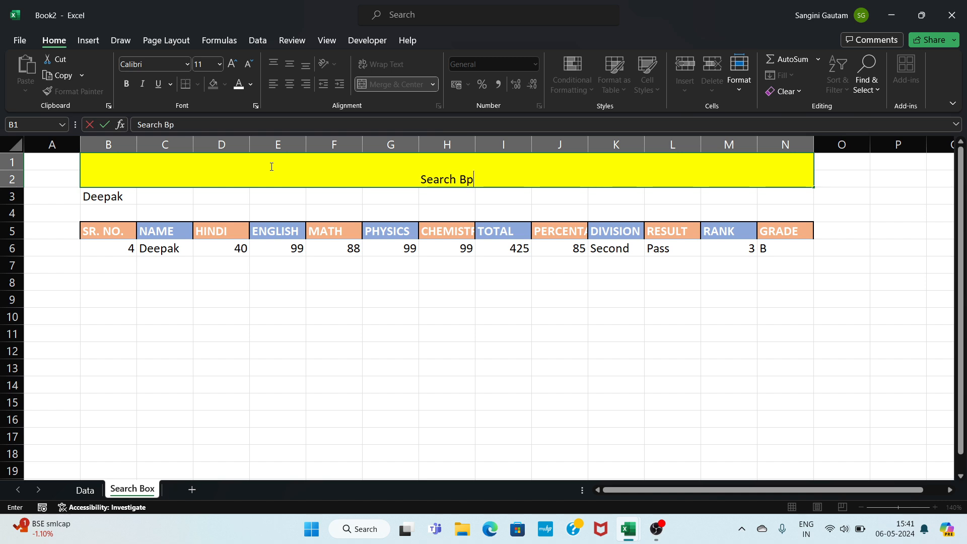
key("BackSpace")
type("ox")
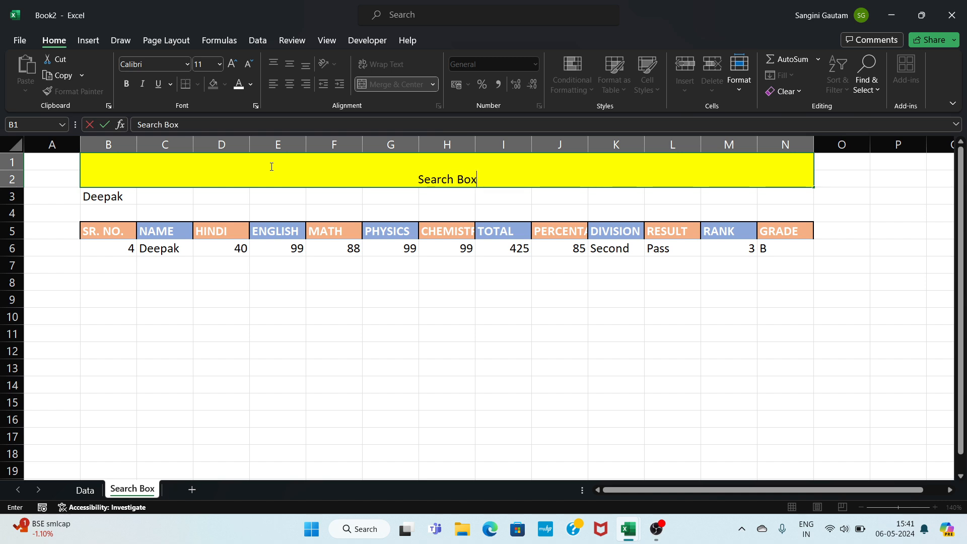
left_click(335, 233)
Step: Set the "Search Box" title to font size 26 and make it bold
left_click(351, 161)
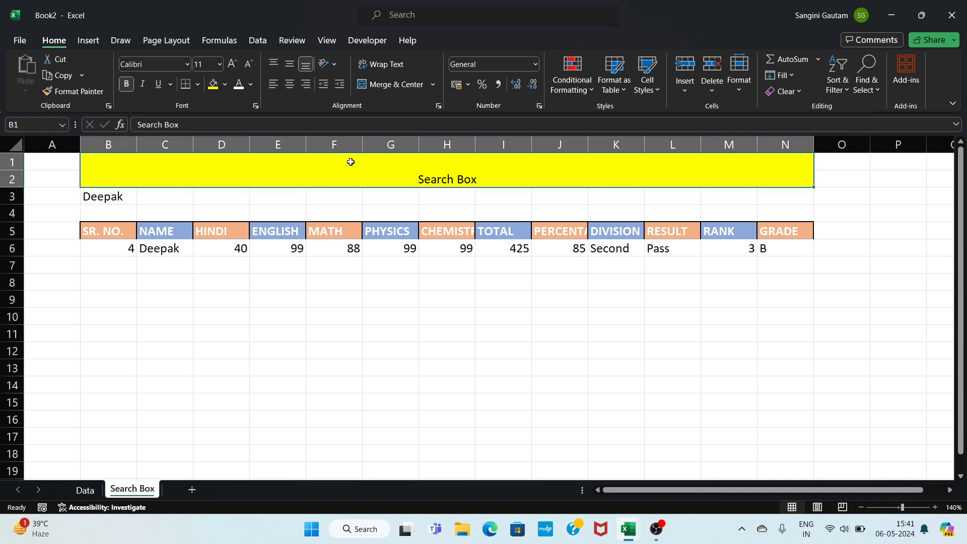
left_click(233, 64)
left_click(234, 64)
left_click(234, 64)
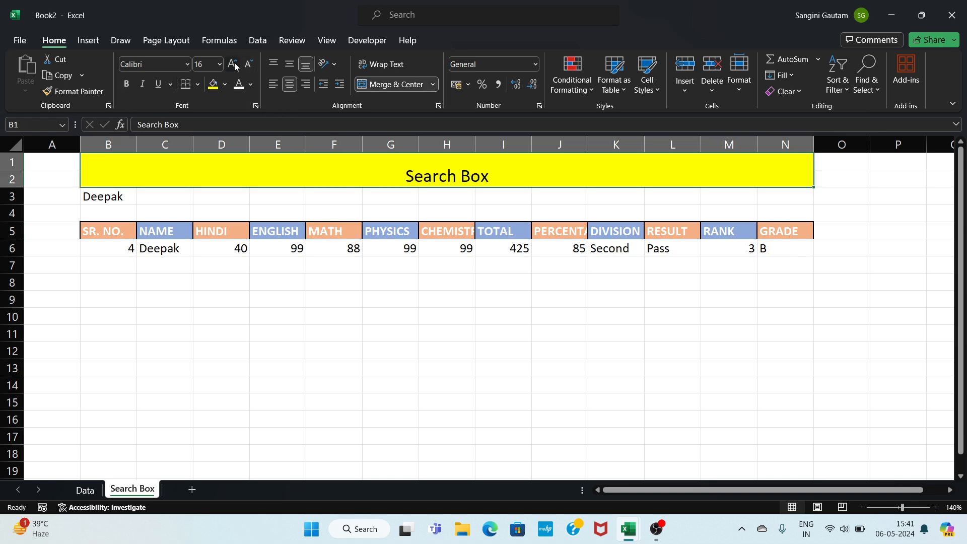
left_click(234, 64)
left_click(233, 64)
left_click(234, 64)
left_click(234, 64)
left_click(233, 64)
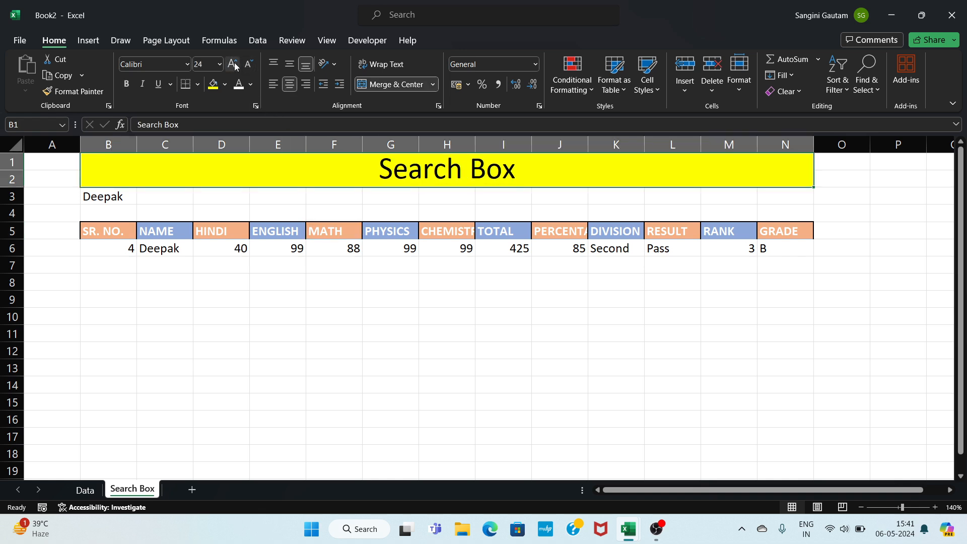
left_click(127, 89)
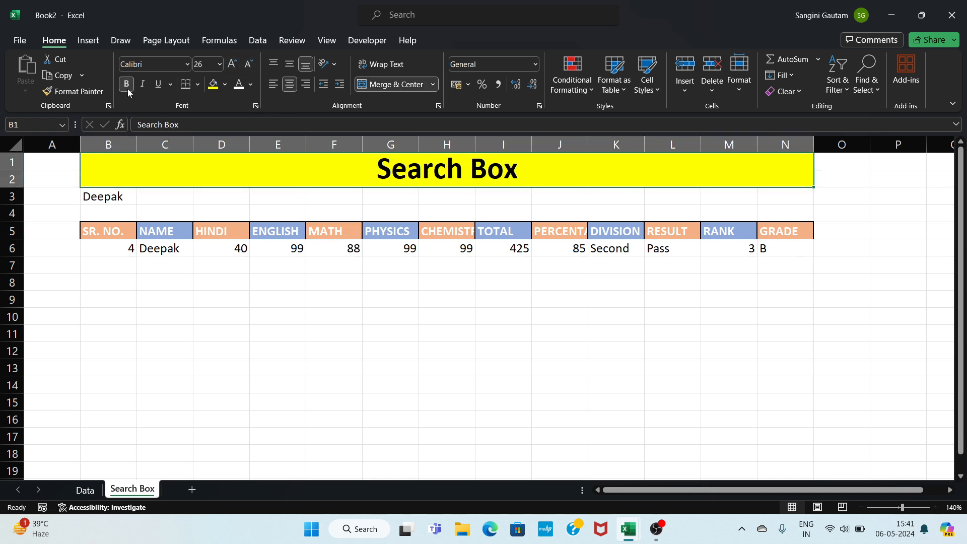
left_click(247, 189)
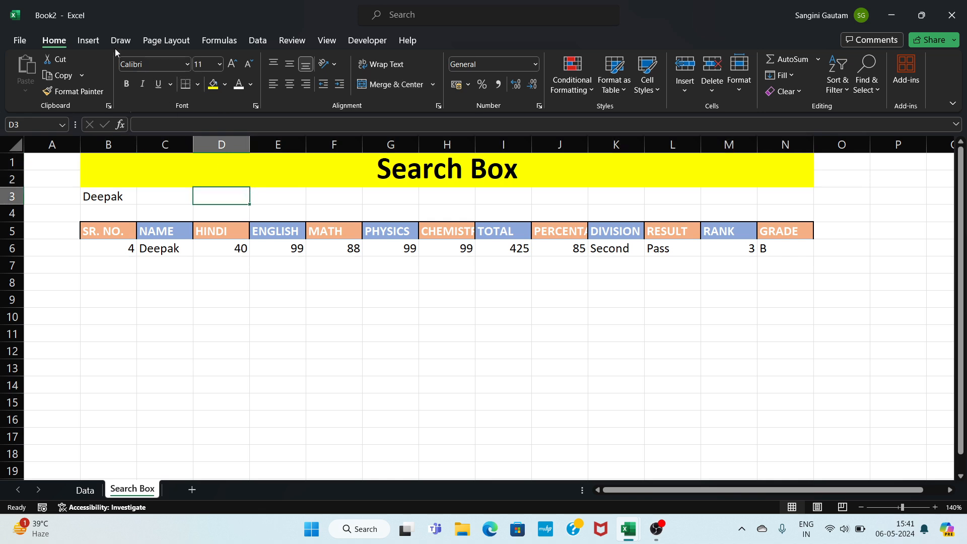
Step: Draw a rounded rectangle about 18.6 cm by 1.03 cm over C3:M4 and round its ends fully
left_click(88, 41)
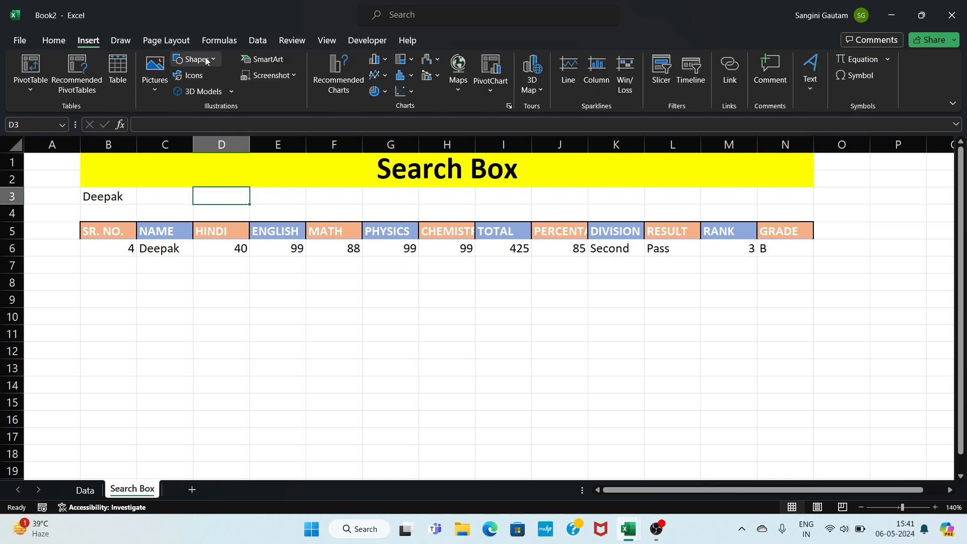
left_click(206, 61)
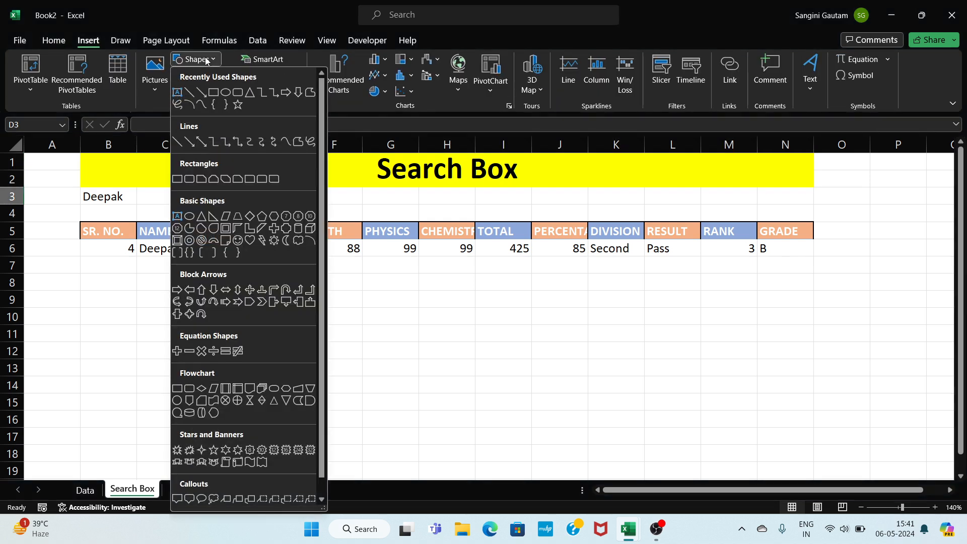
left_click(240, 96)
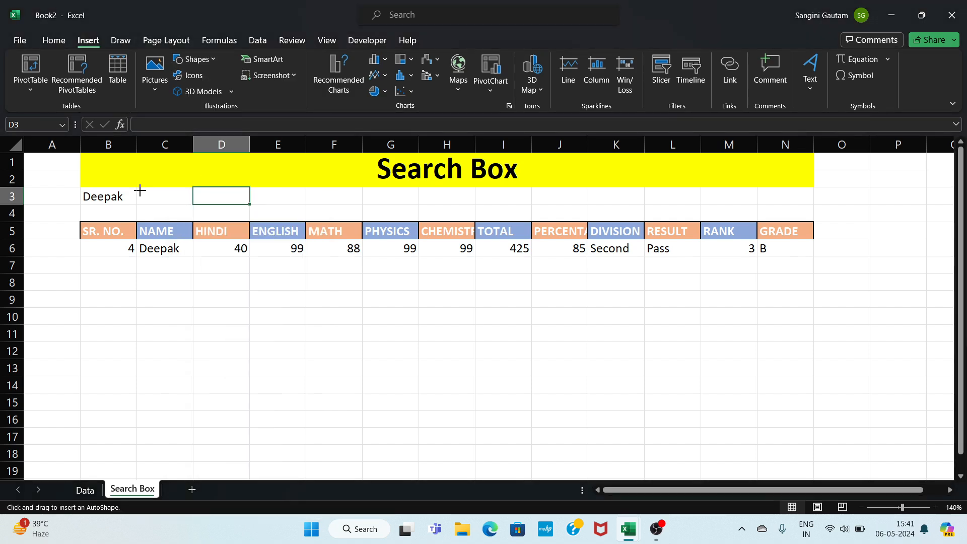
left_click_drag(137, 188, 757, 222)
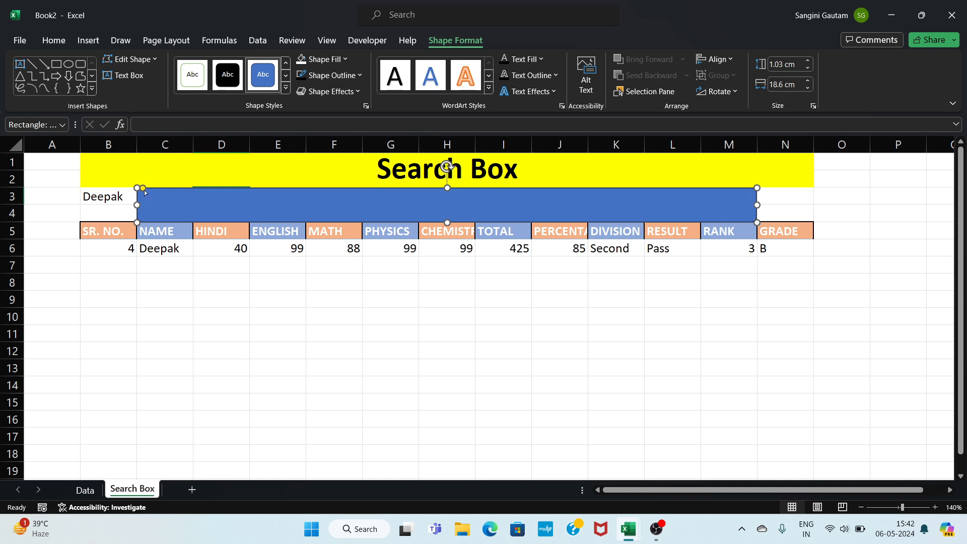
left_click_drag(144, 188, 181, 205)
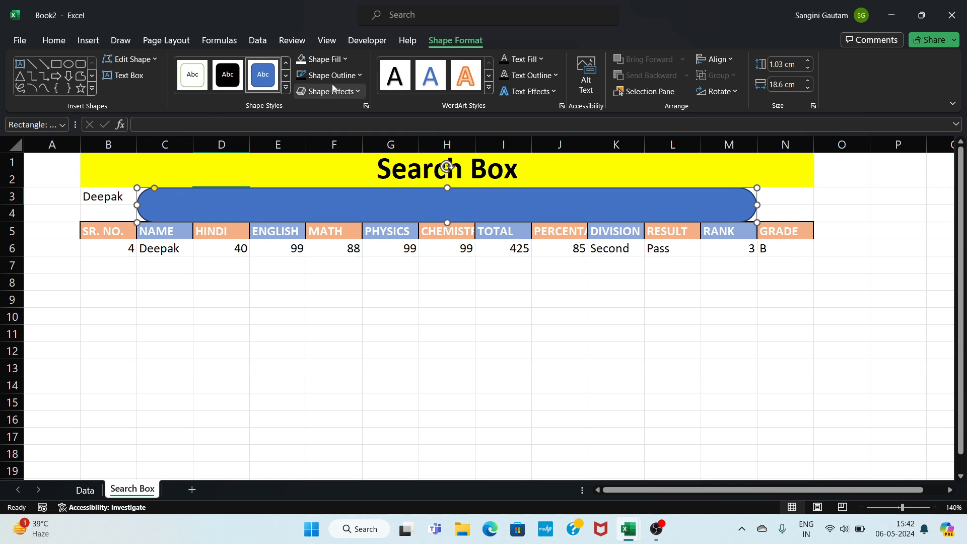
Step: Give the rounded rectangle a white fill and a black outline with 2¼ pt weight
left_click(344, 59)
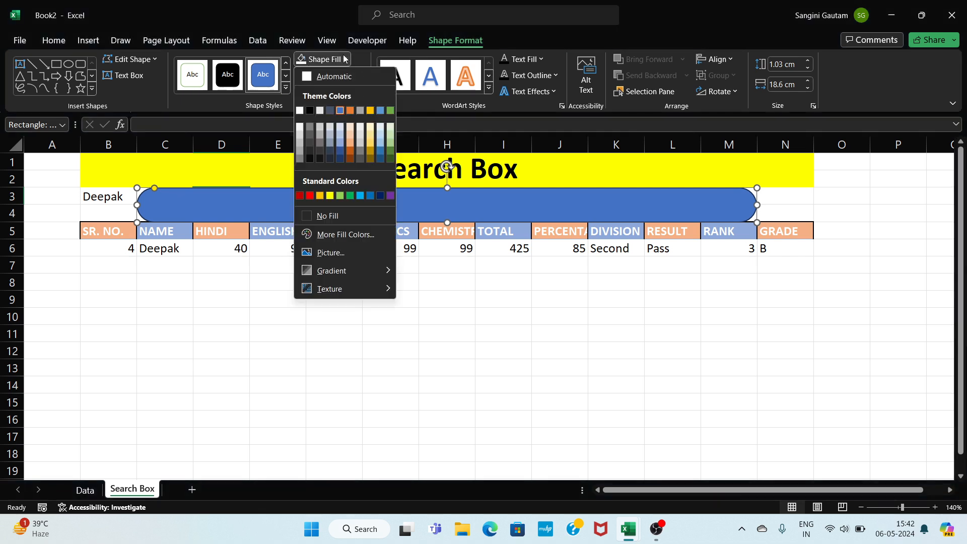
left_click(301, 111)
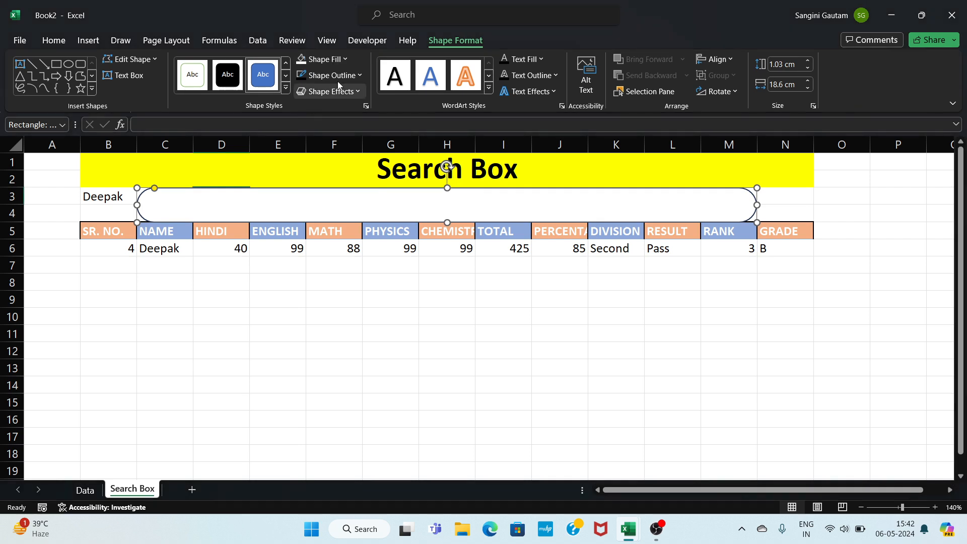
left_click(352, 77)
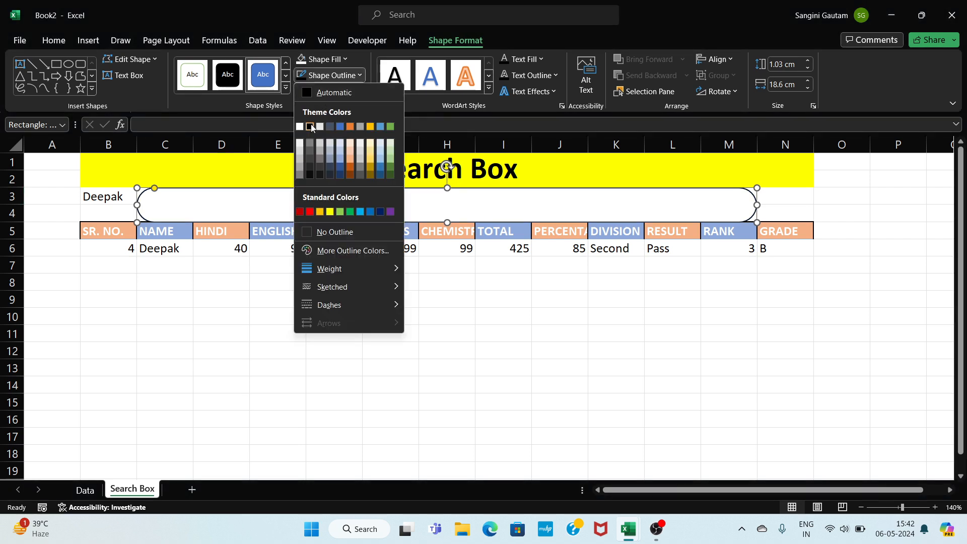
left_click(355, 79)
left_click(356, 78)
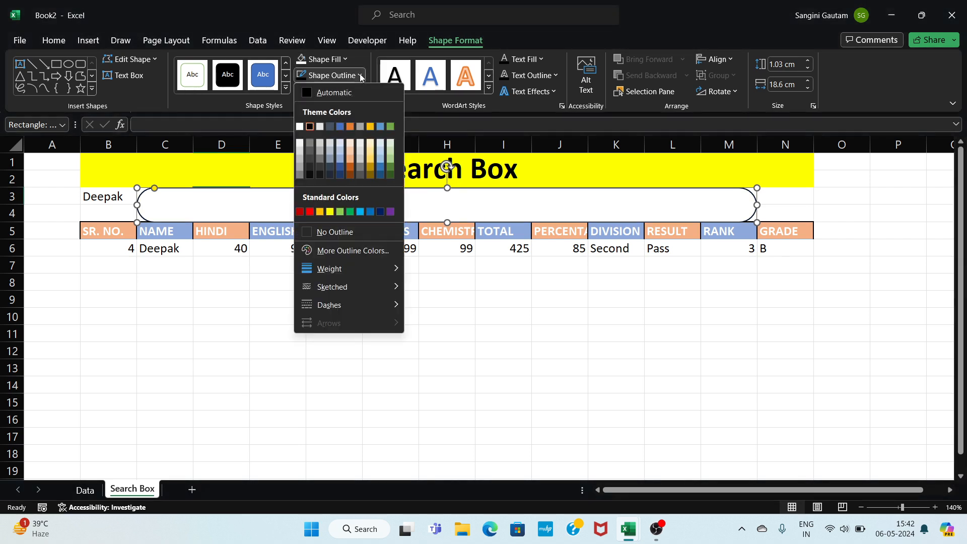
mouse_move(357, 268)
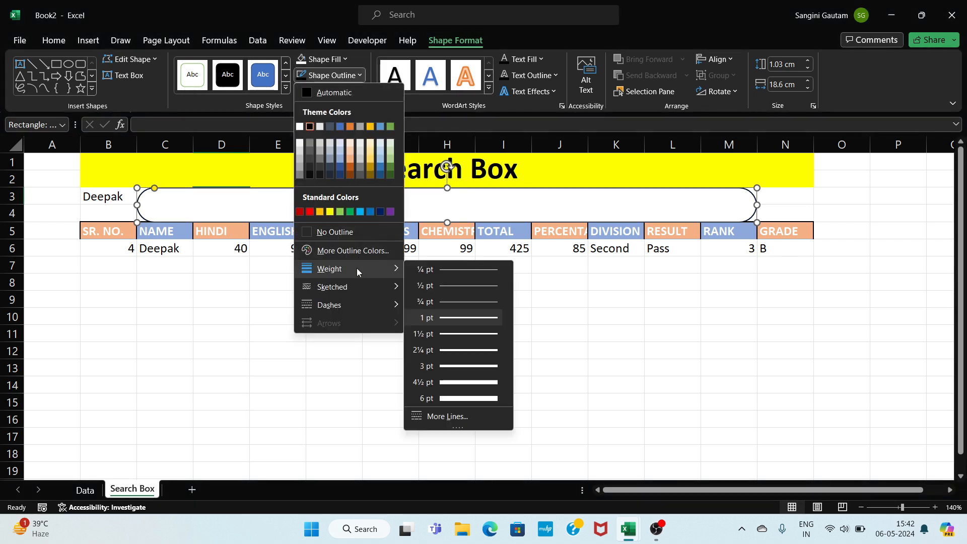
left_click(458, 348)
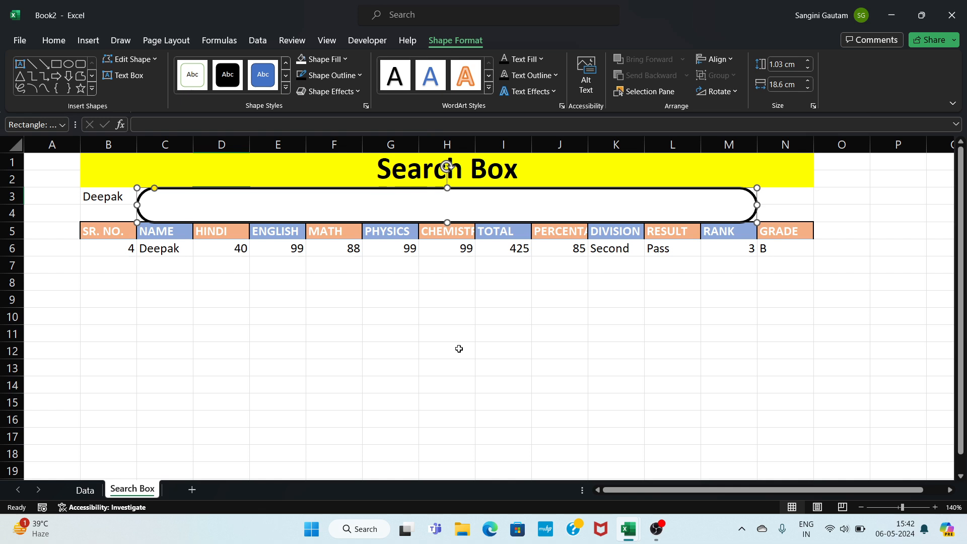
left_click(339, 280)
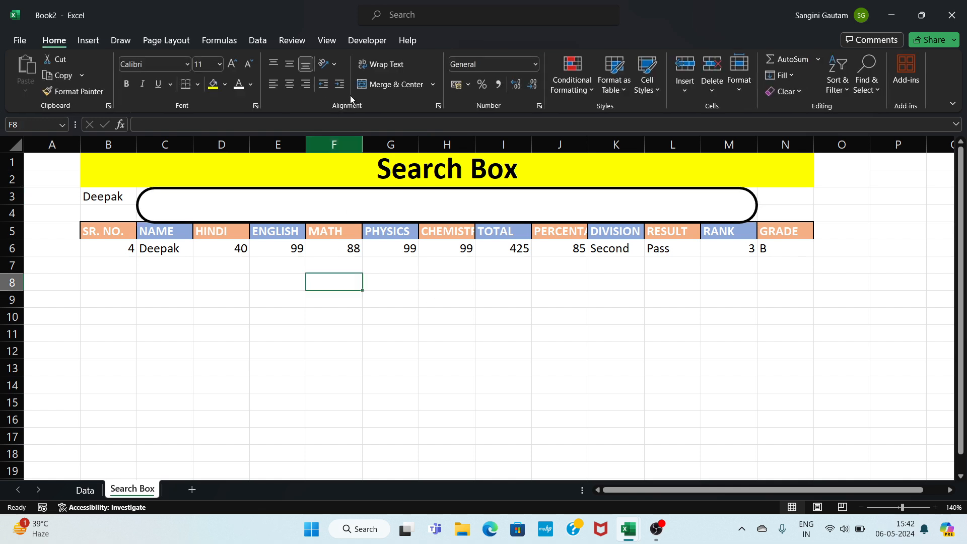
Step: Check in the ribbon customization options whether Developer is enabled among the main tabs
left_click(373, 40)
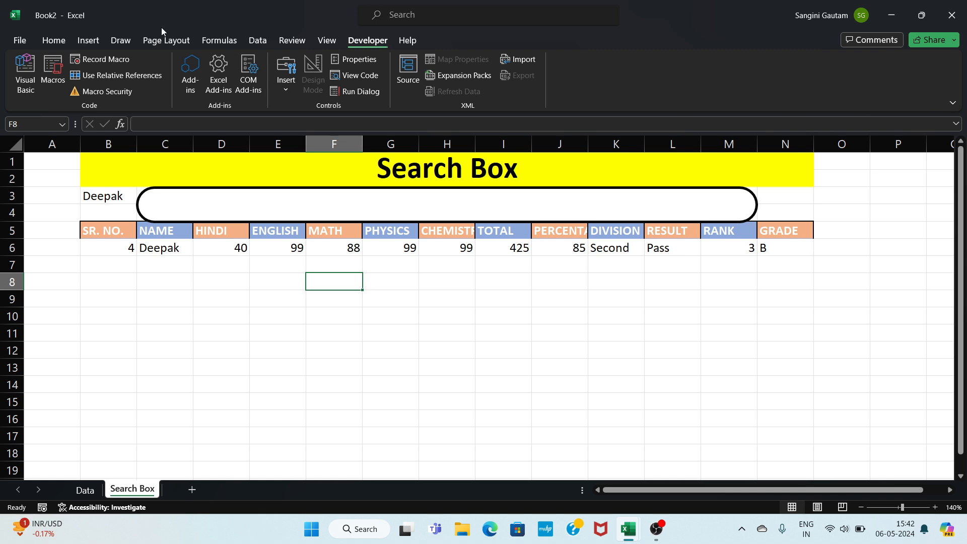
left_click(18, 39)
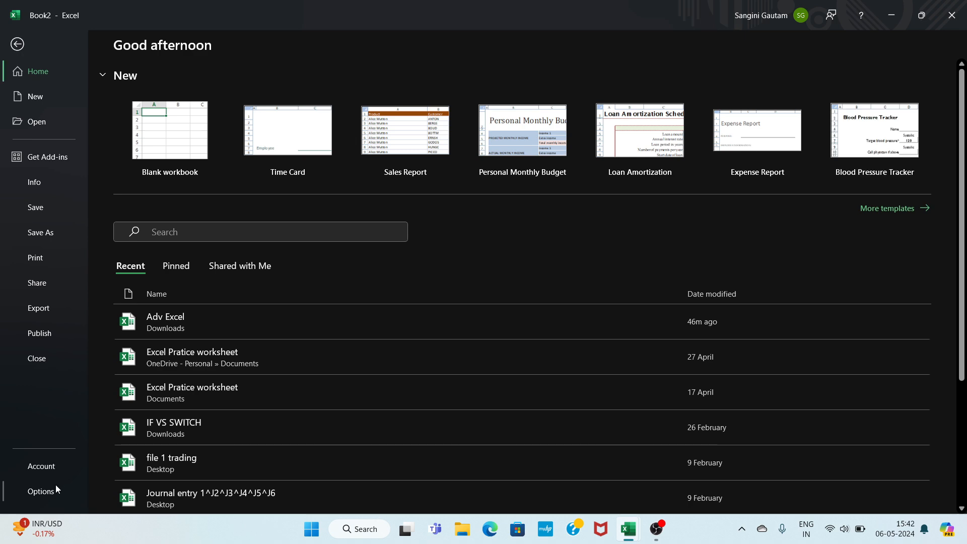
key("Escape")
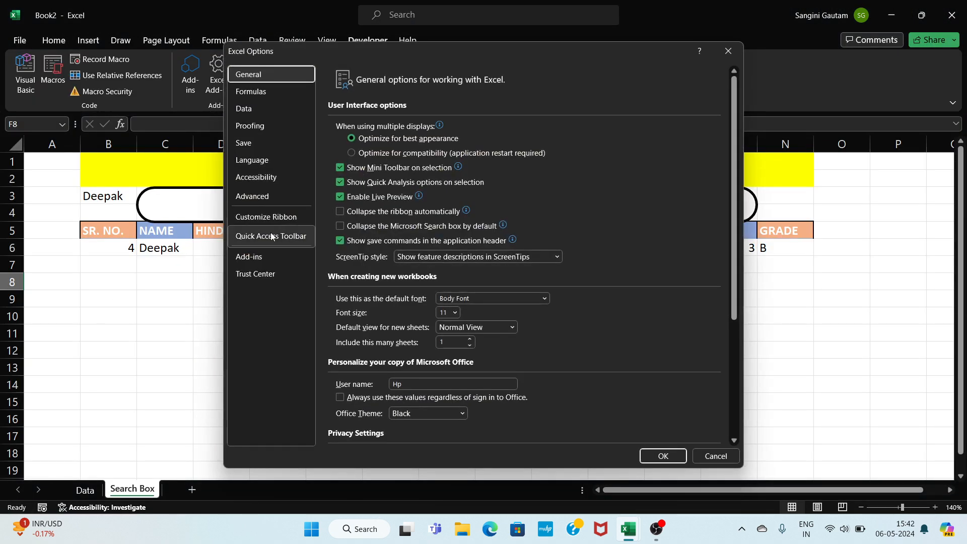
left_click(289, 219)
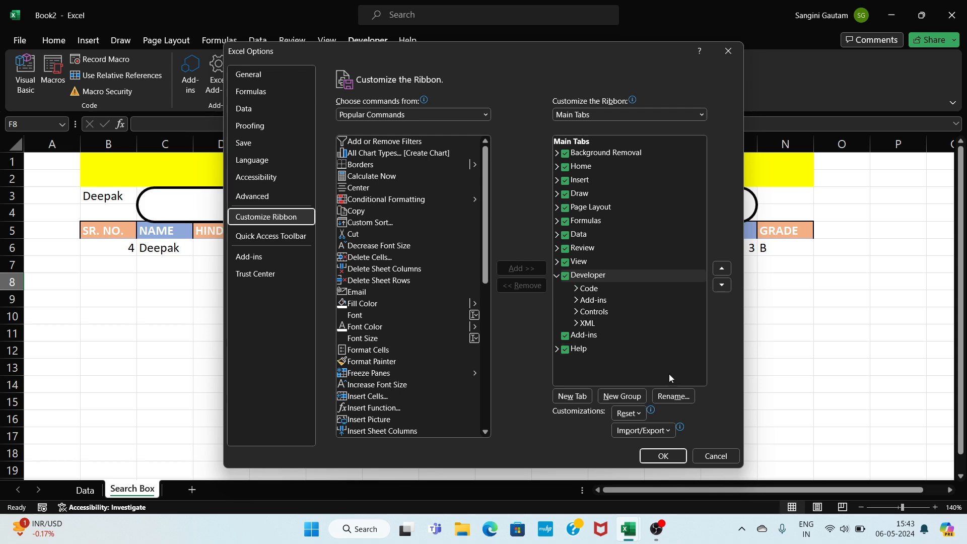
left_click(663, 455)
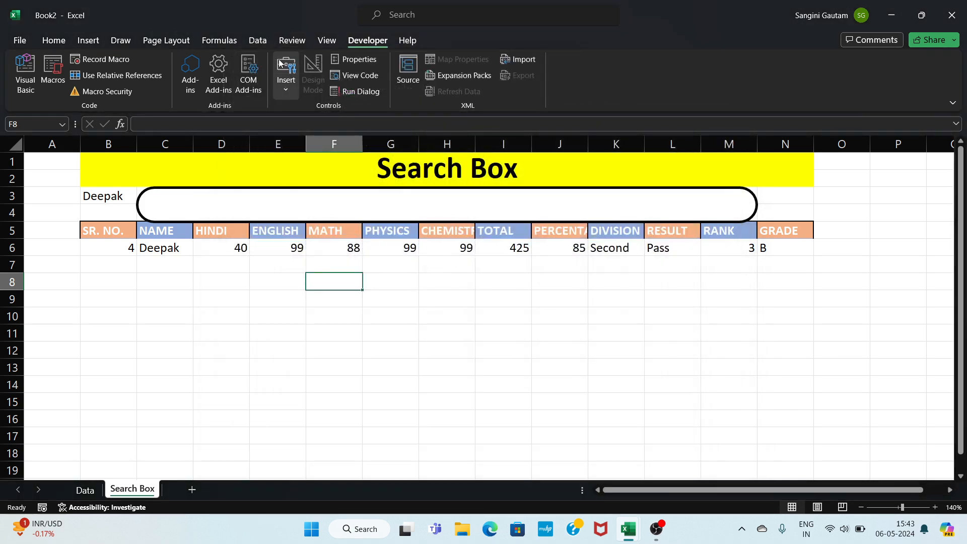
Step: Draw an ActiveX text box inside the rounded rectangle, spanning columns C to M, and narrow its left edge slightly
left_click(290, 90)
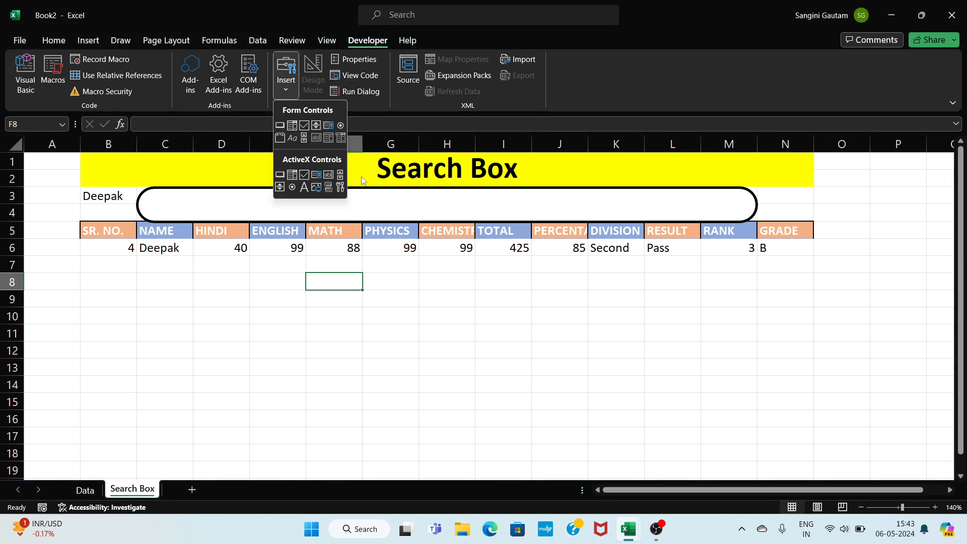
left_click(333, 172)
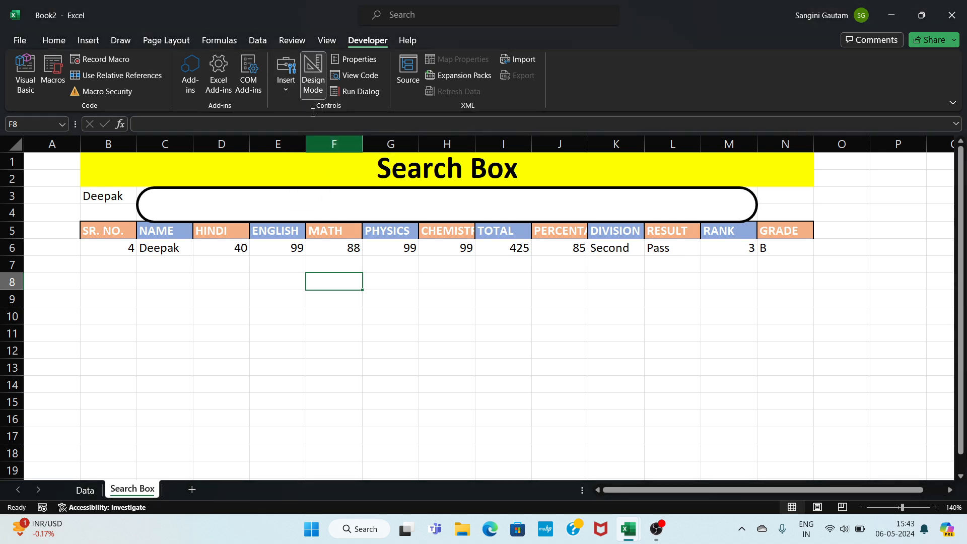
left_click(290, 83)
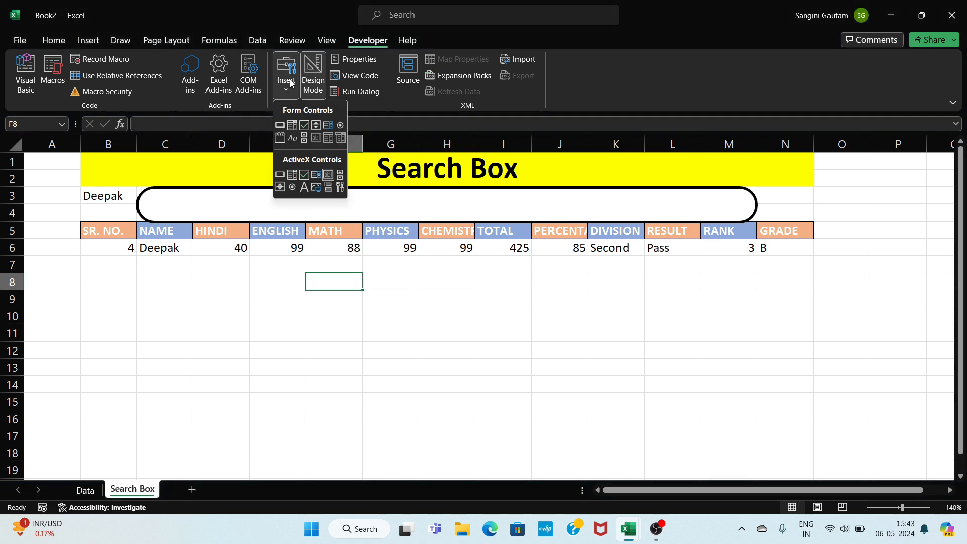
left_click(329, 172)
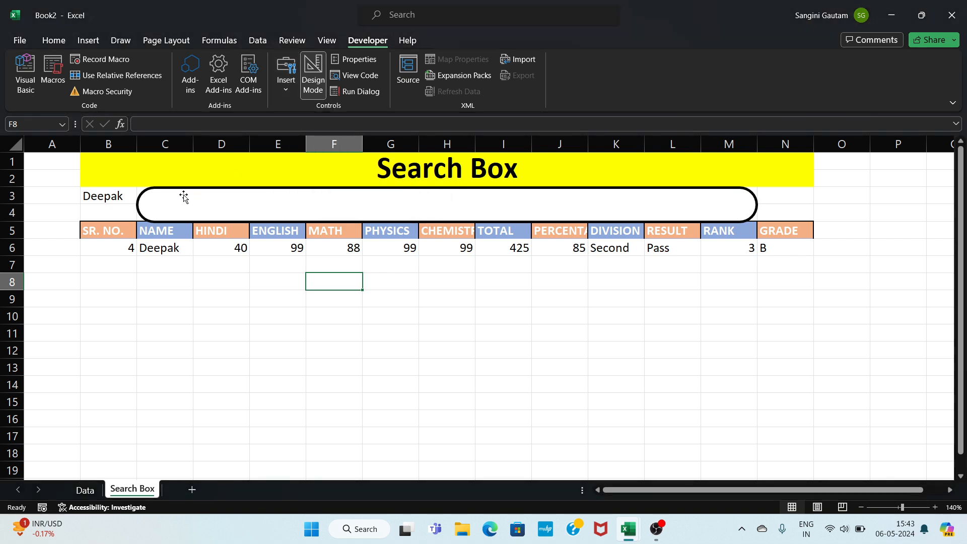
left_click(280, 95)
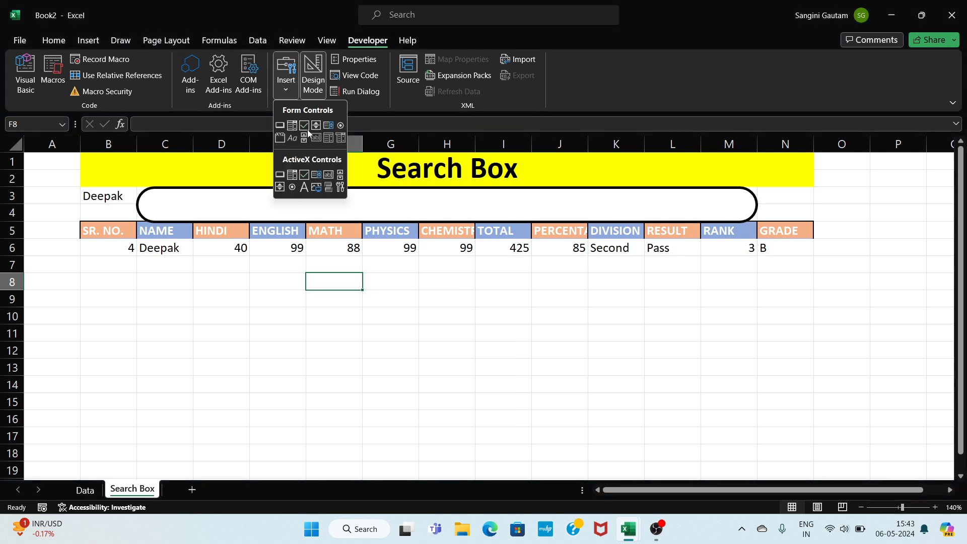
left_click(329, 174)
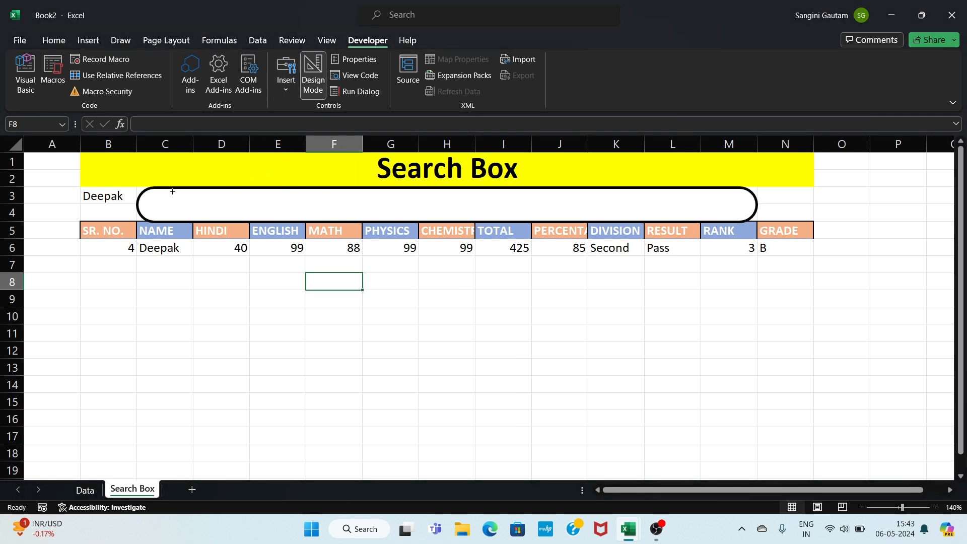
left_click_drag(172, 191, 740, 219)
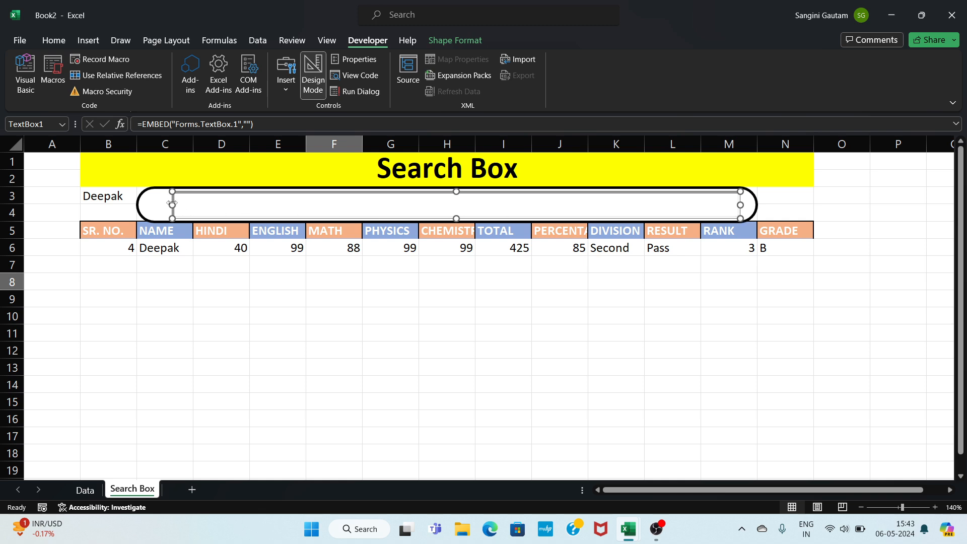
left_click_drag(172, 204, 181, 205)
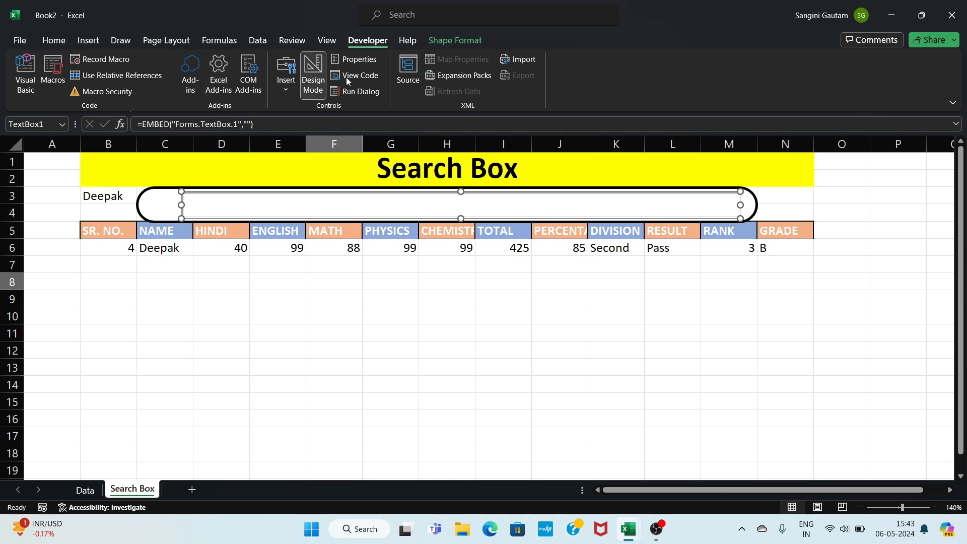
Step: Link the ActiveX text box to cell B3 through its LinkedCell property
left_click(358, 59)
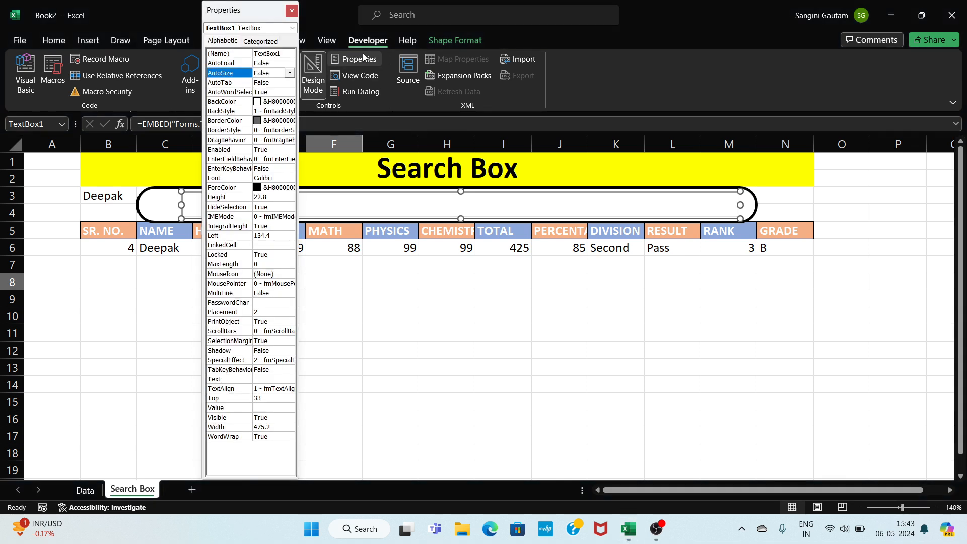
left_click(274, 245)
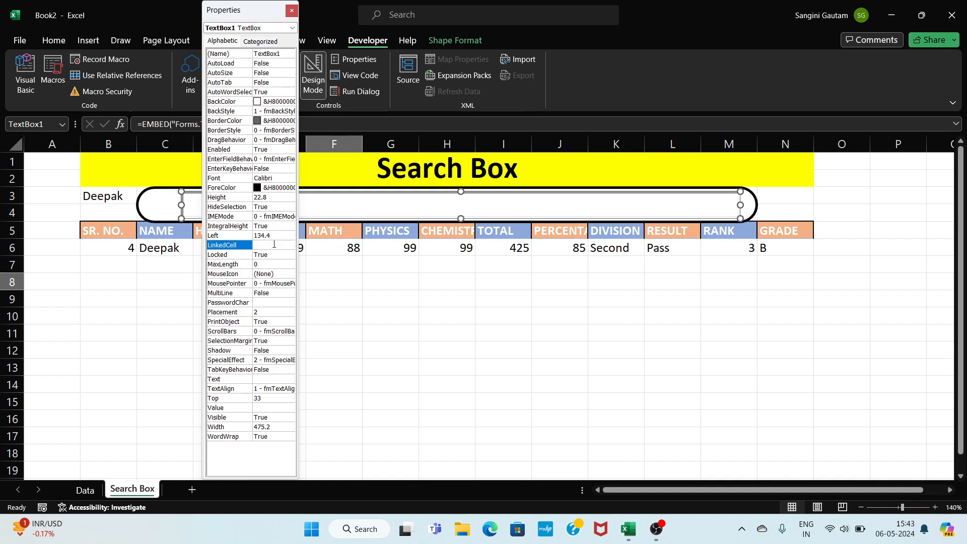
left_click(274, 245)
type("b3")
Step: Set the text box's SpecialEffect property to option 0 (flat) and exit Design Mode, closing the properties
left_click(269, 360)
left_click(289, 359)
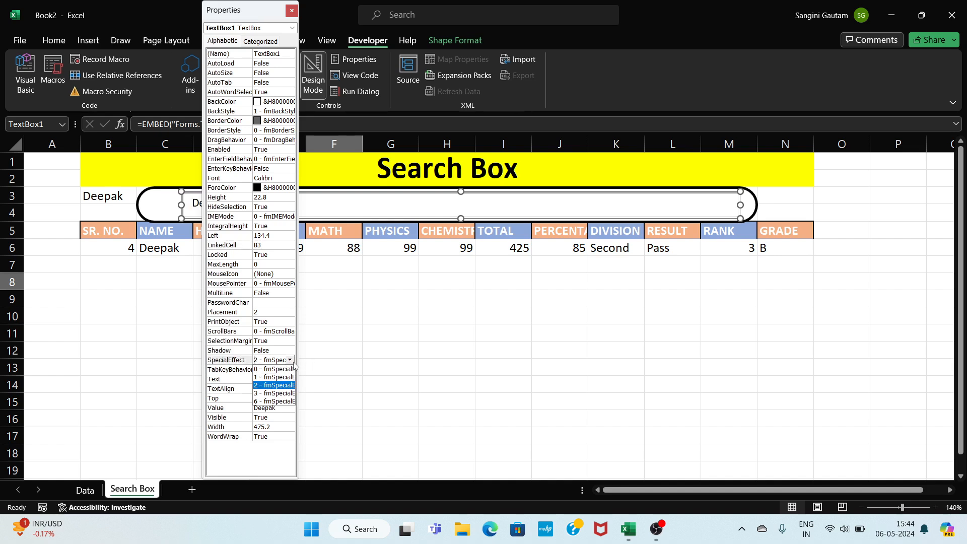
left_click(291, 369)
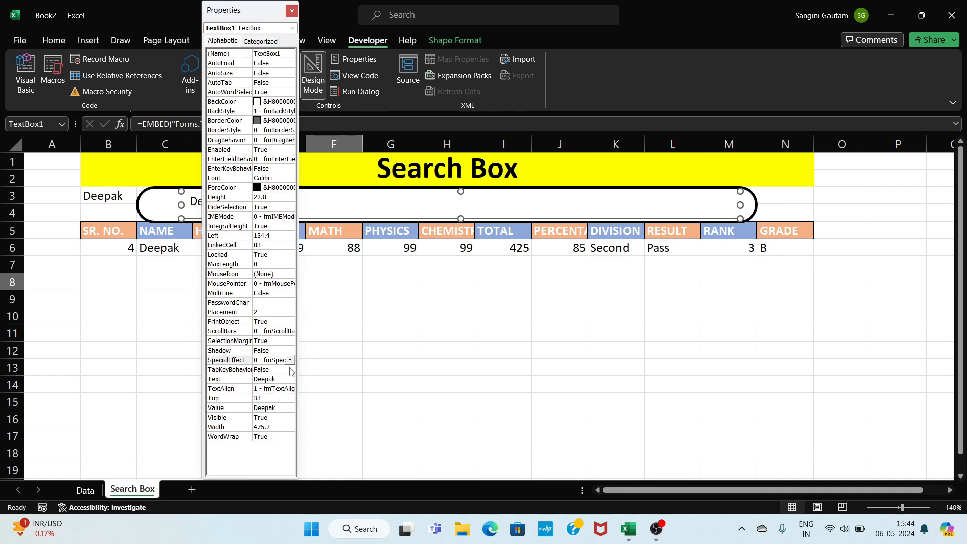
left_click(309, 81)
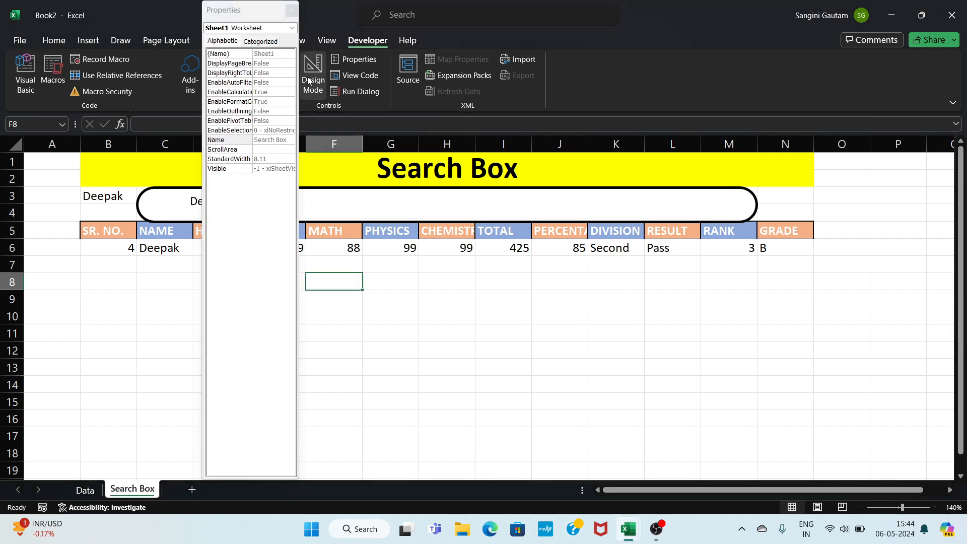
left_click(290, 11)
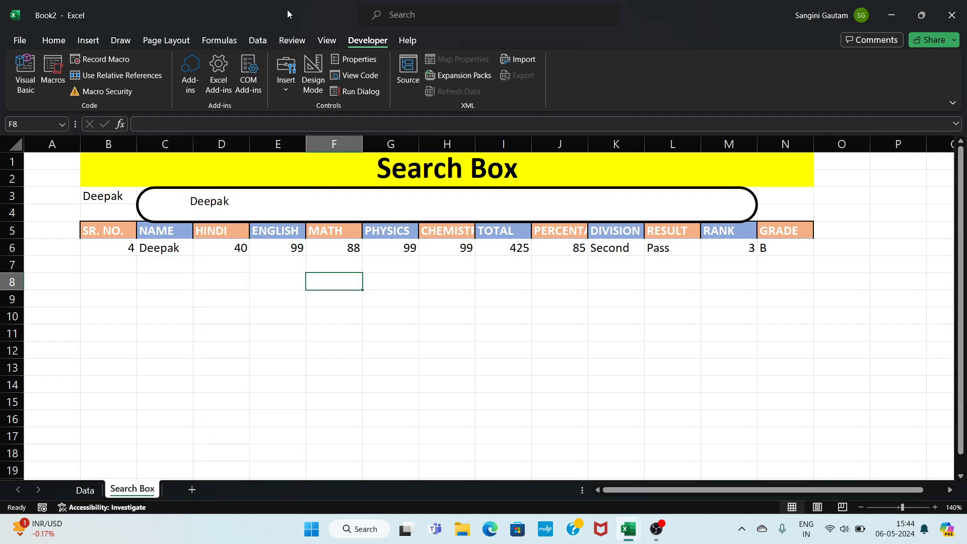
Step: Test the text box by replacing its text with a different student's name to filter the marksheet
left_click(296, 199)
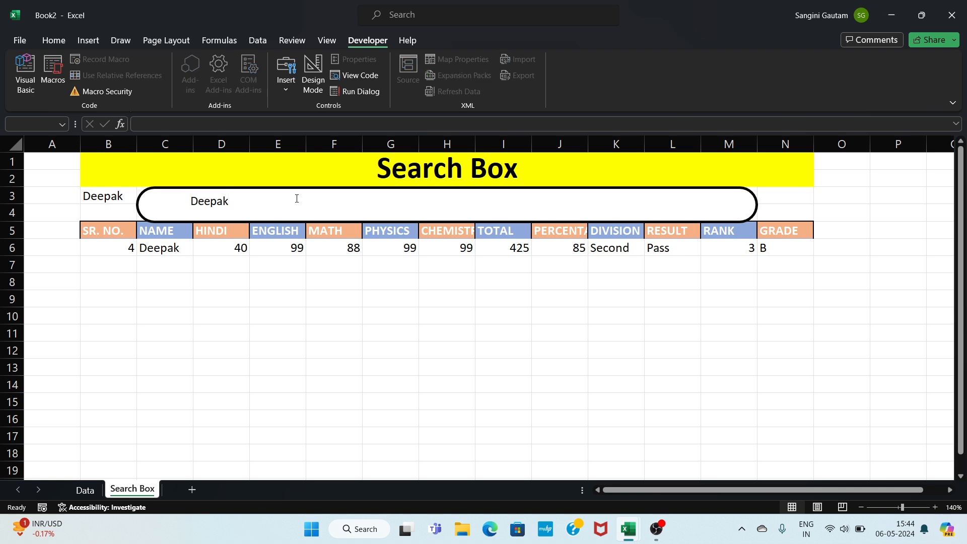
key("BackSpace")
key("BackSpace")
key("BackSpace")
key("BackSpace")
key("BackSpace")
key("BackSpace")
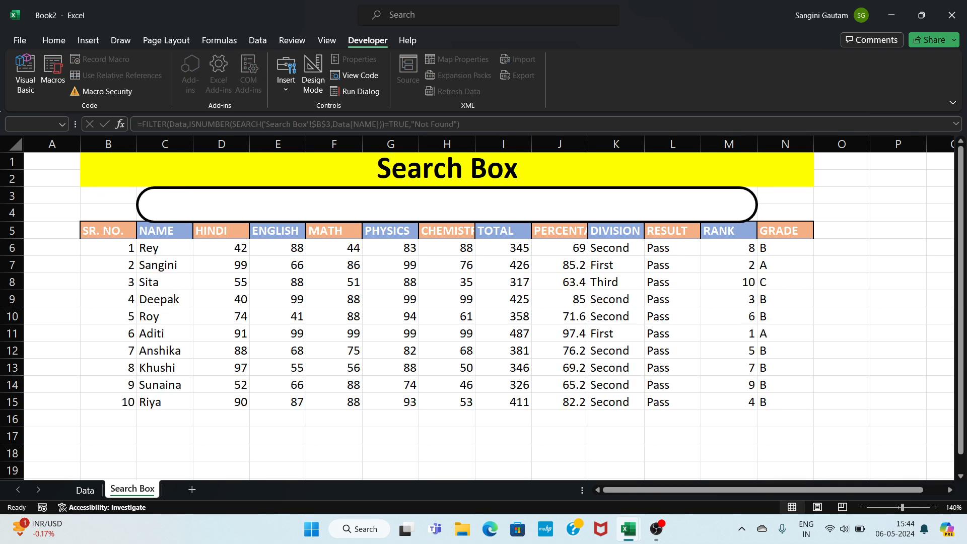
type("SA")
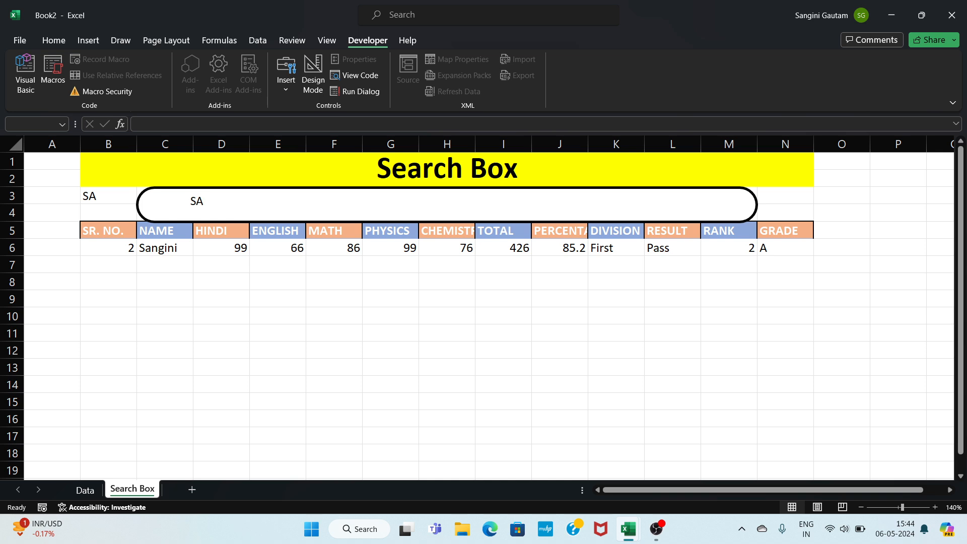
key("BackSpace")
type("angini")
Step: Hide the linked text in cell B3 by setting its font color to white
left_click(116, 198)
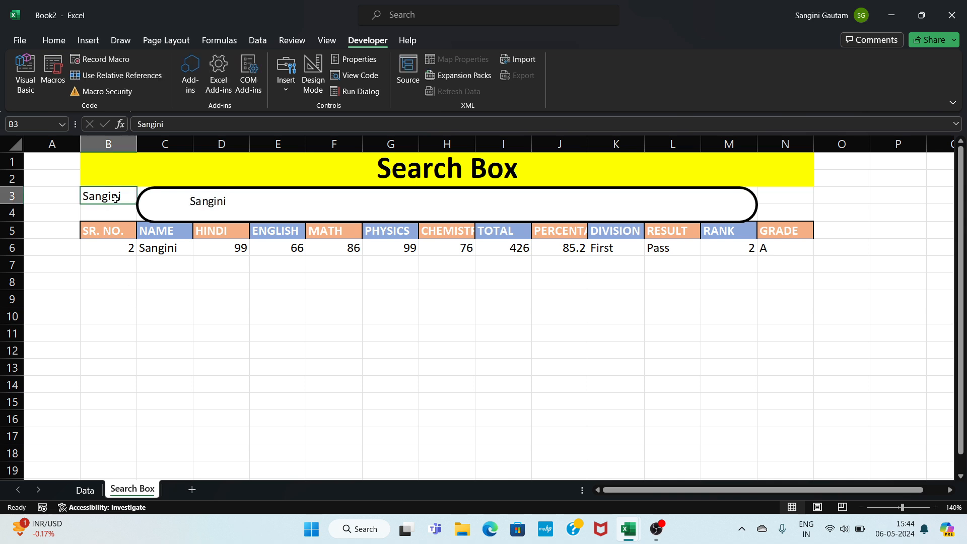
left_click(54, 43)
left_click(252, 85)
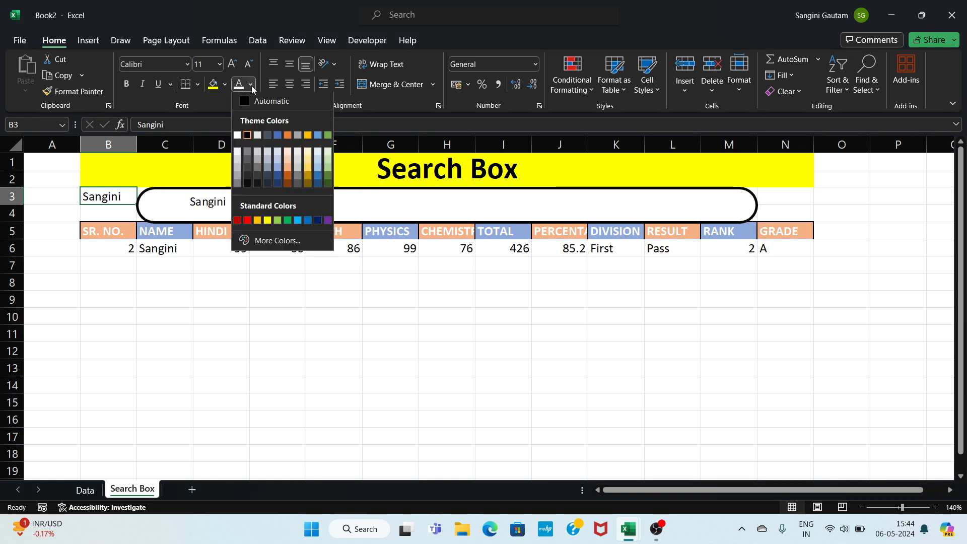
left_click(238, 135)
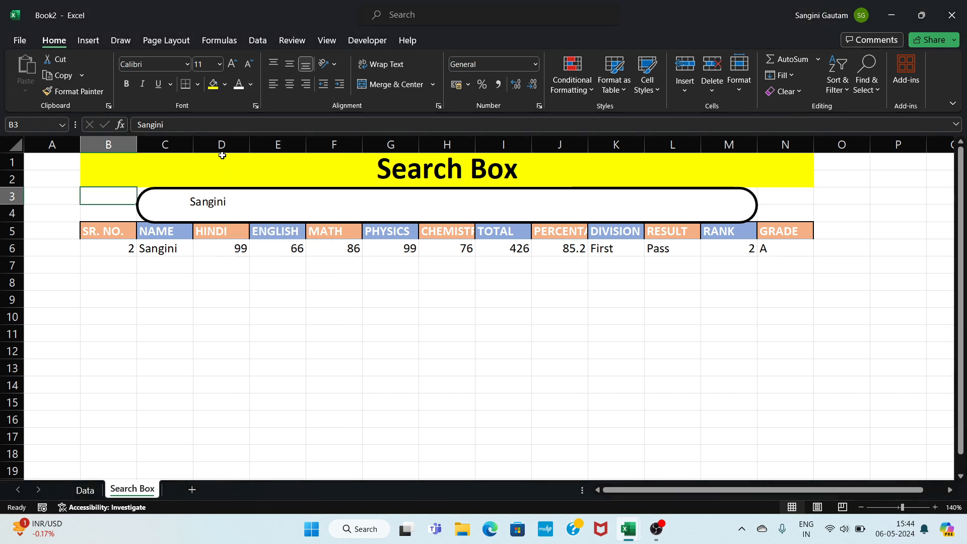
left_click(222, 317)
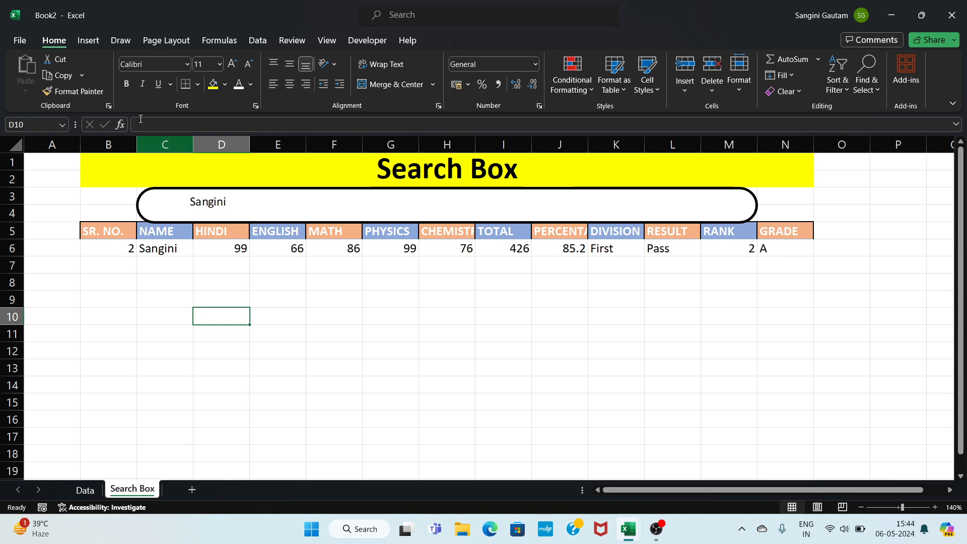
Step: Find a stock icon with the term "search" and insert the plain magnifying glass
left_click(93, 39)
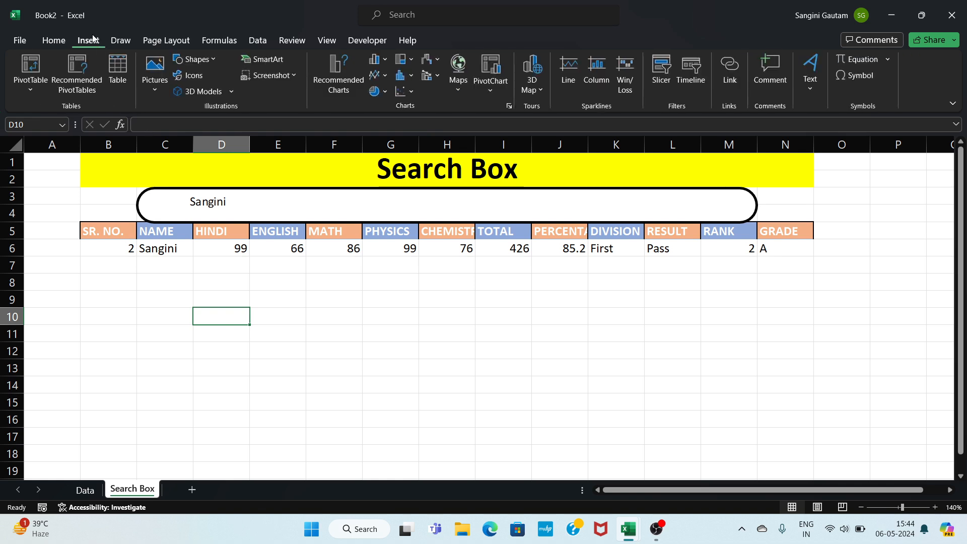
left_click(191, 79)
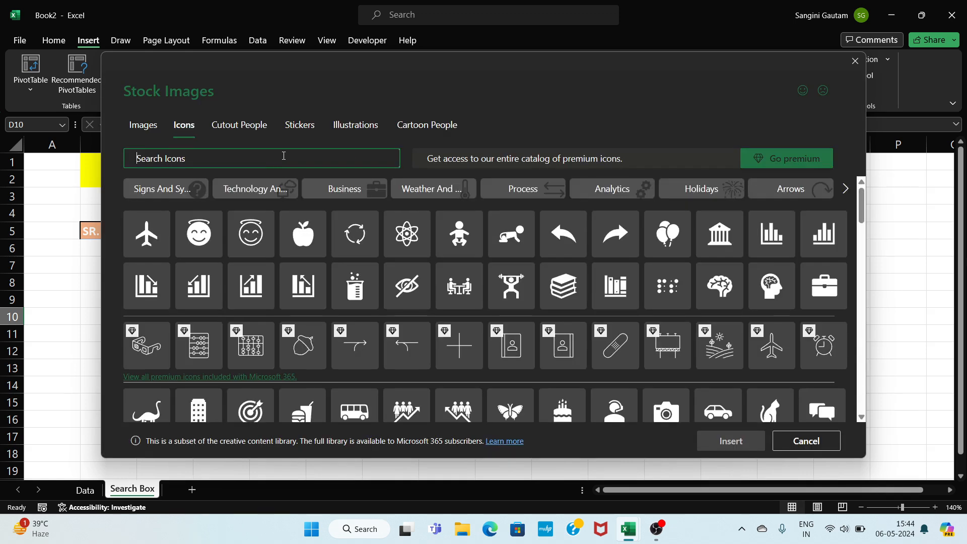
type("search")
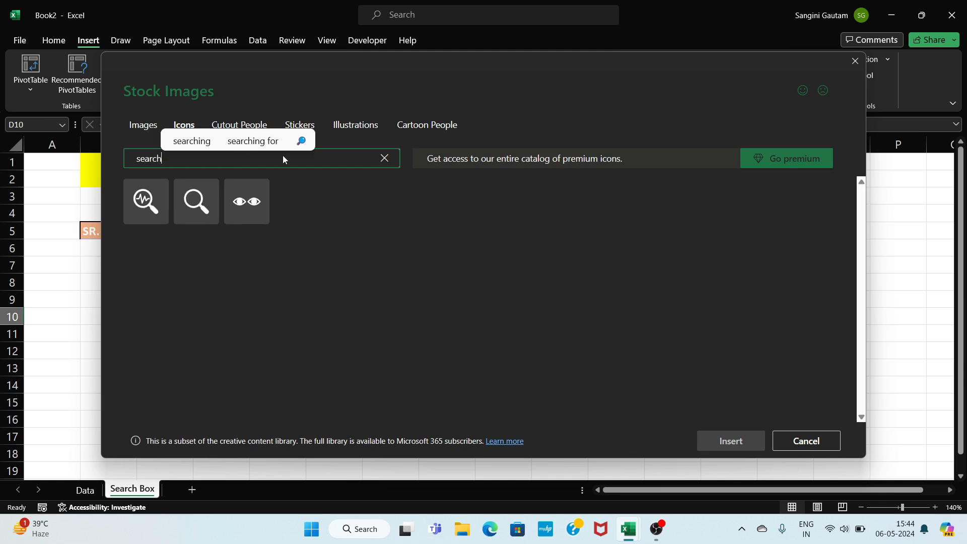
left_click(214, 206)
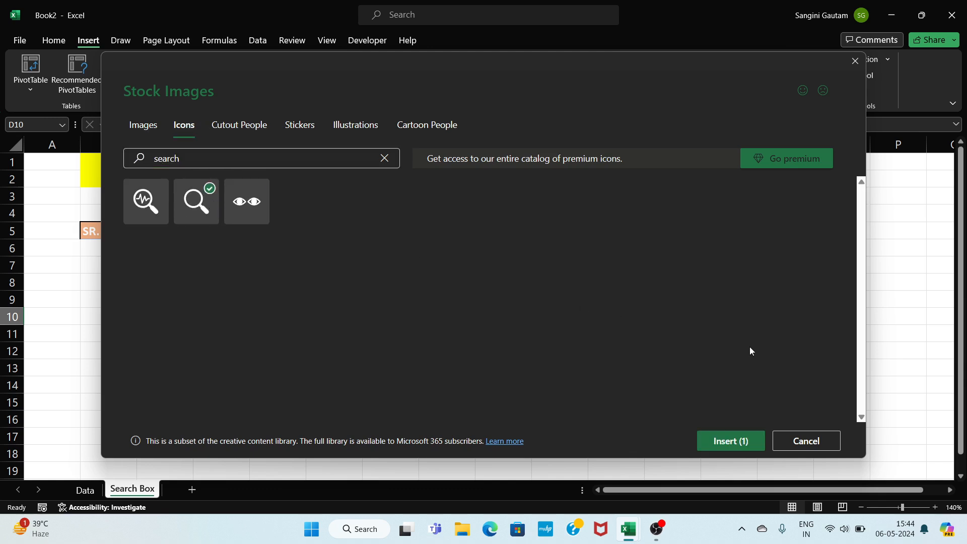
left_click(742, 443)
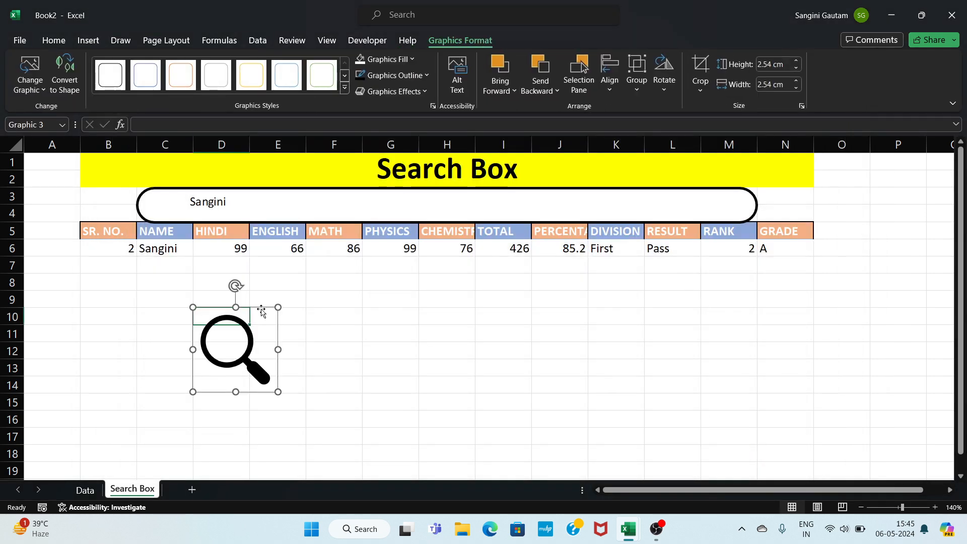
Step: Shrink the magnifying glass icon to 1 cm by 1 cm and place it inside the rounded rectangle's left end
left_click_drag(260, 308, 218, 251)
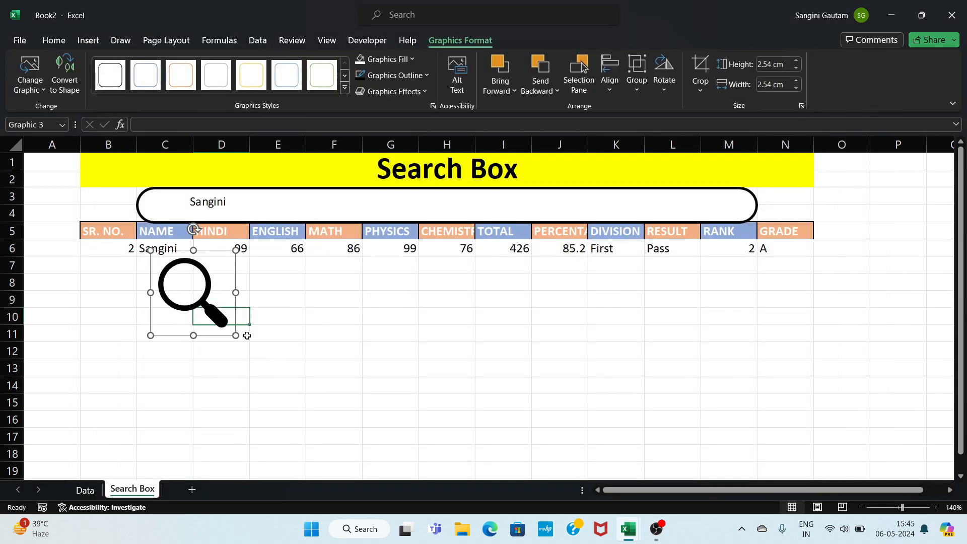
left_click_drag(236, 335, 185, 285)
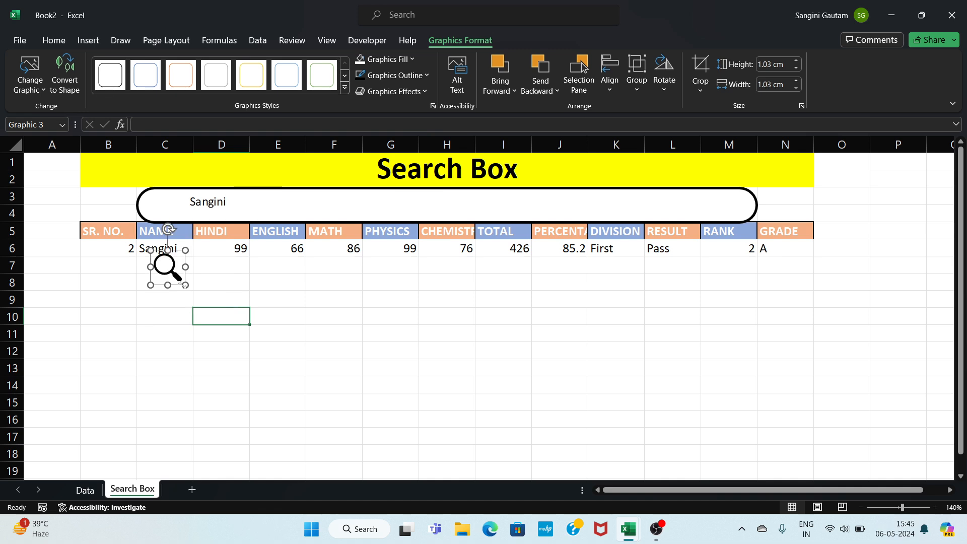
left_click_drag(173, 250, 170, 189)
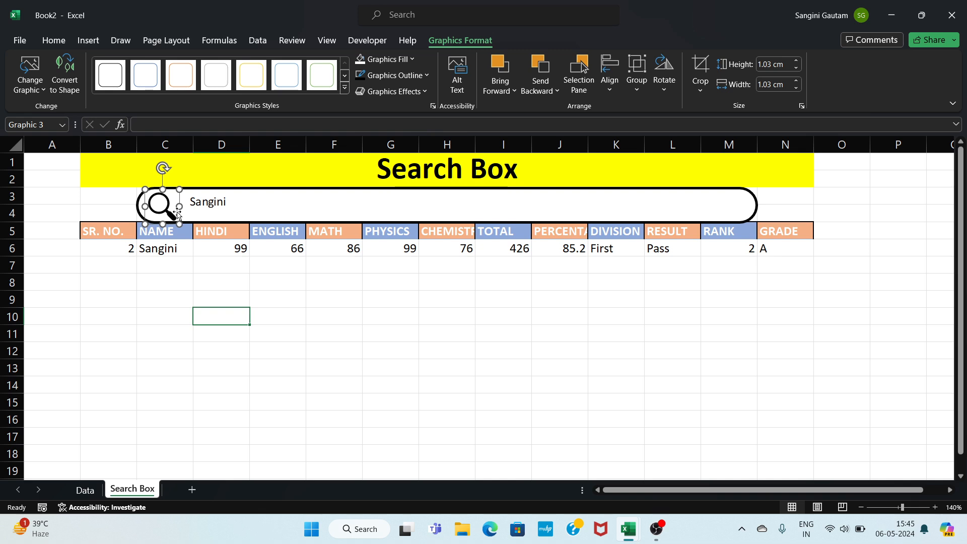
left_click_drag(179, 223, 179, 222)
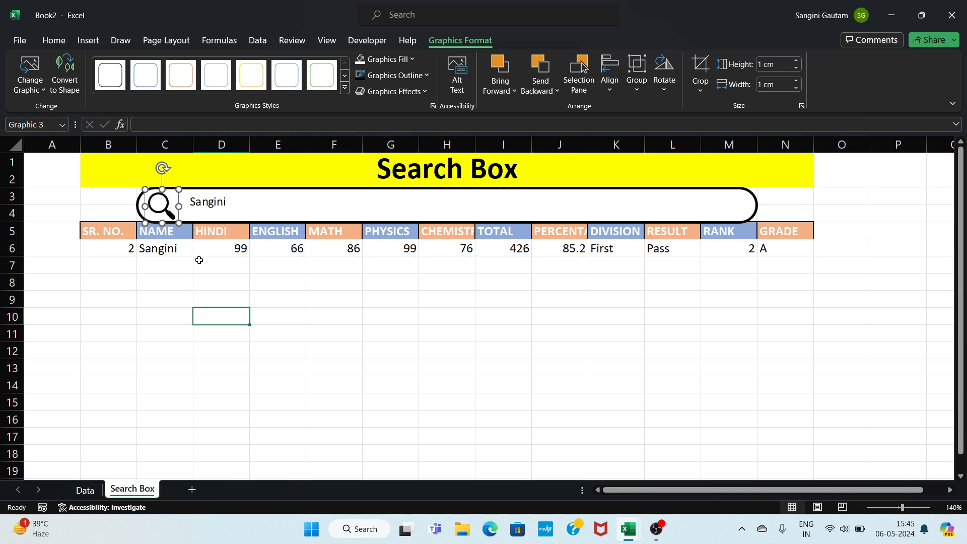
left_click(190, 301)
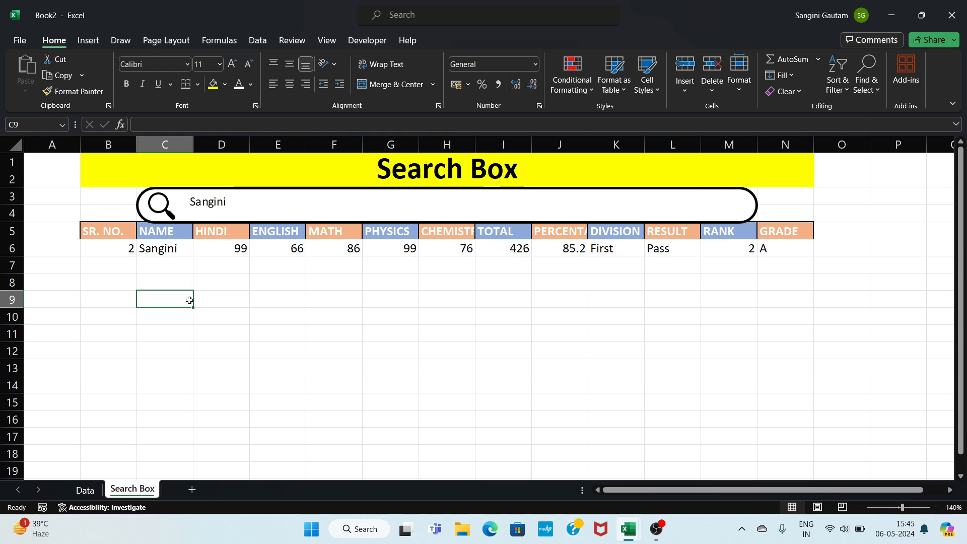
Step: Filter the marksheet for another student by replacing the search box text with that student's first name
left_click(227, 202)
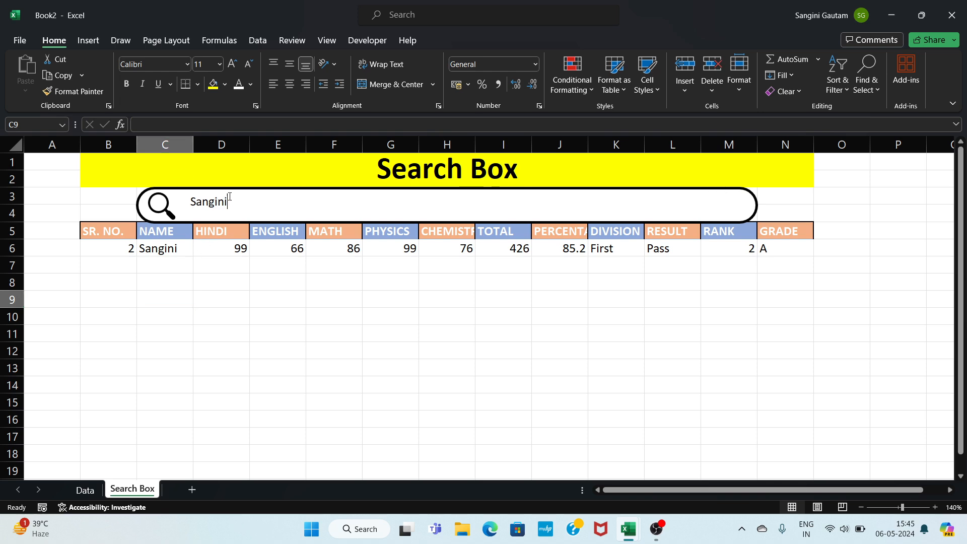
key("BackSpace")
key("BackSpace")
key("BackSpace")
key("BackSpace")
key("BackSpace")
key("BackSpace")
key("BackSpace")
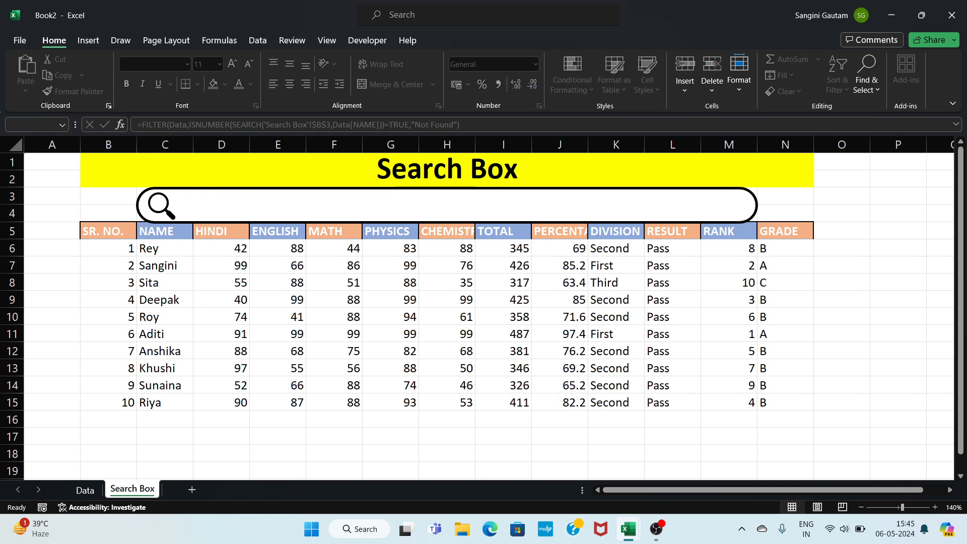
type("Roy")
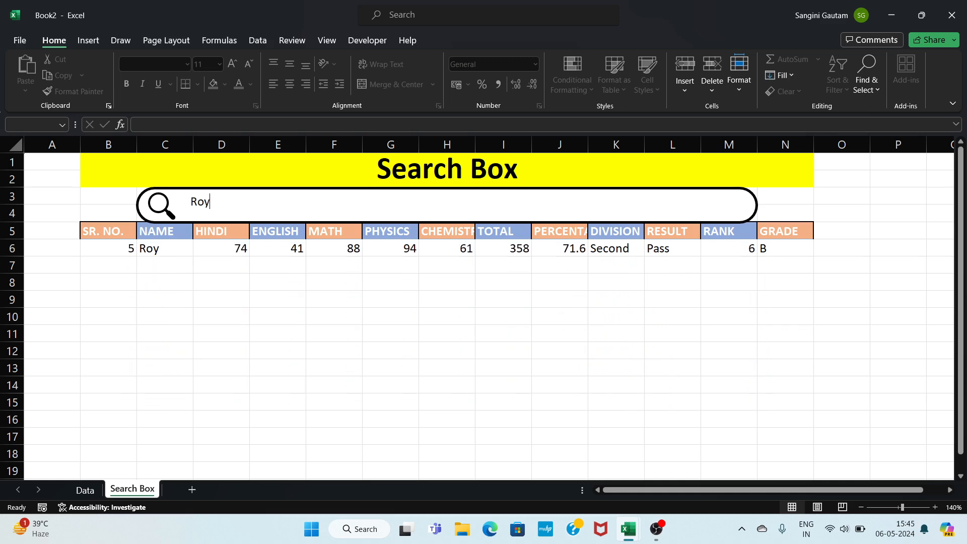
Step: Clear the search box text to list every student again
key("BackSpace")
key("BackSpace")
key("BackSpace")
left_click(269, 332)
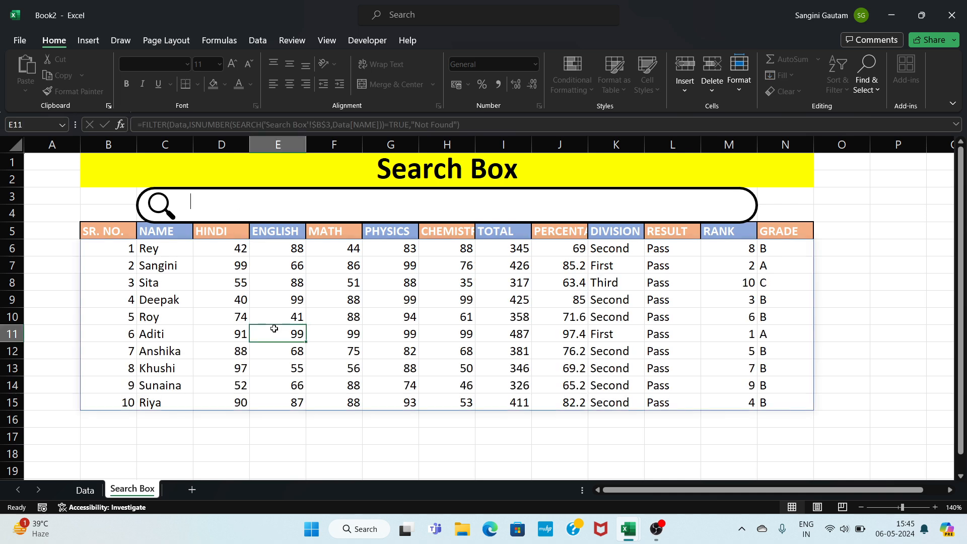